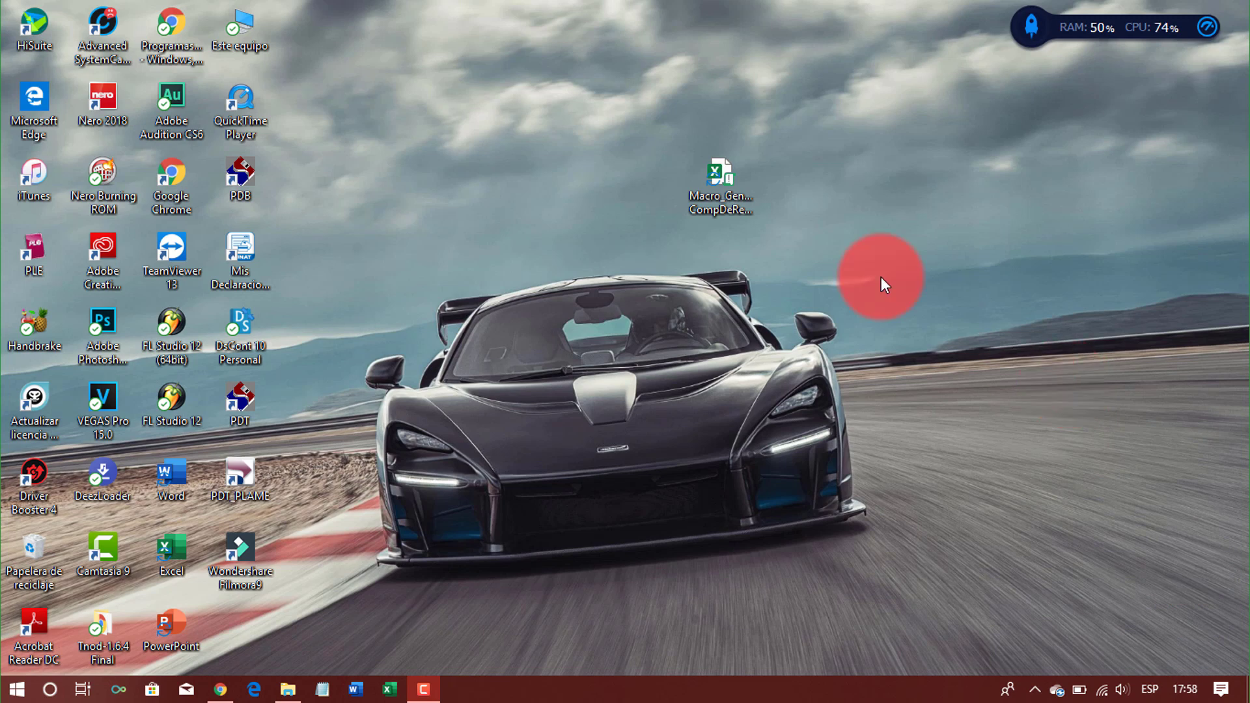
# Open the Macro_Generador CompDeRetencion Form0621 v1.0 workbook from the desktop and enable its macros
pyautogui.click(726, 186)
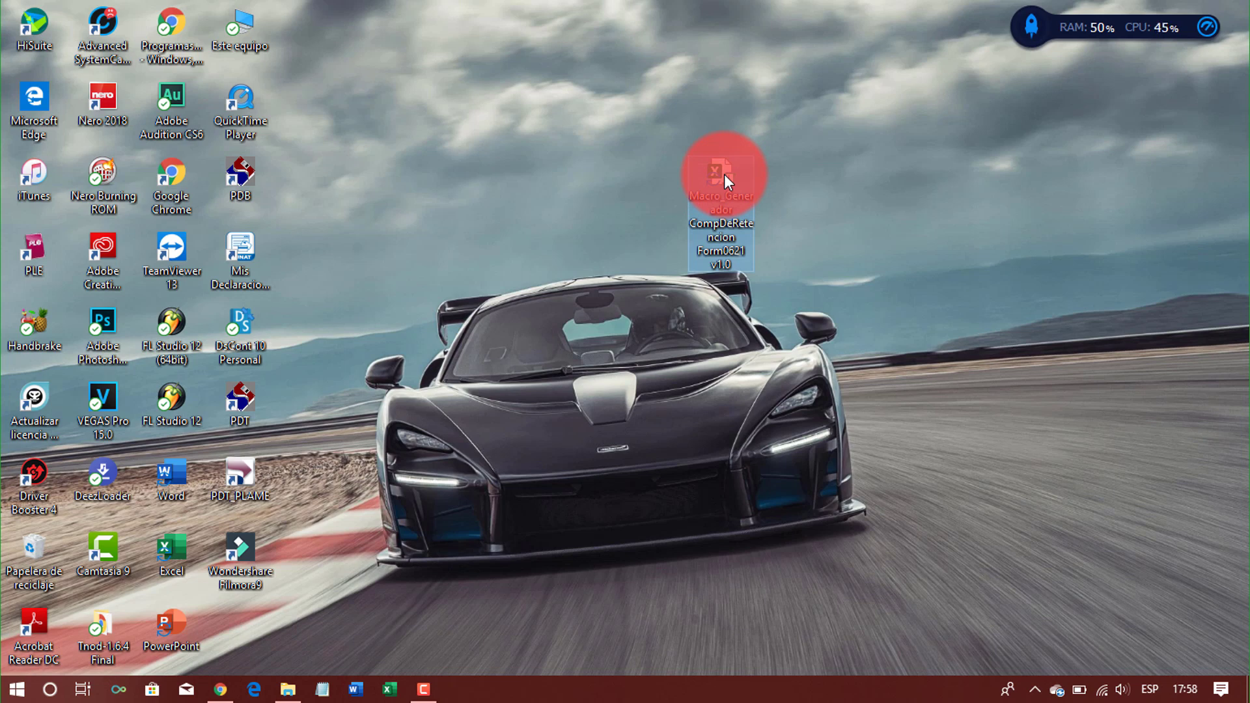
pyautogui.doubleClick(724, 174)
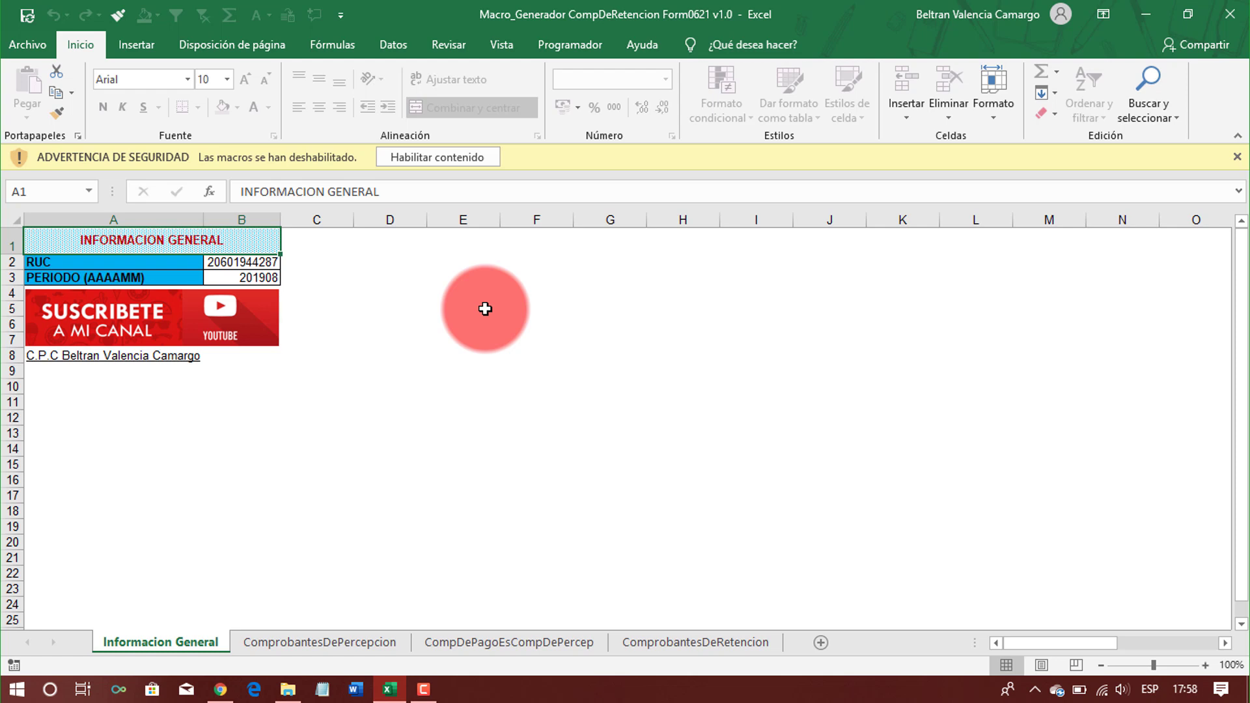
pyautogui.click(460, 159)
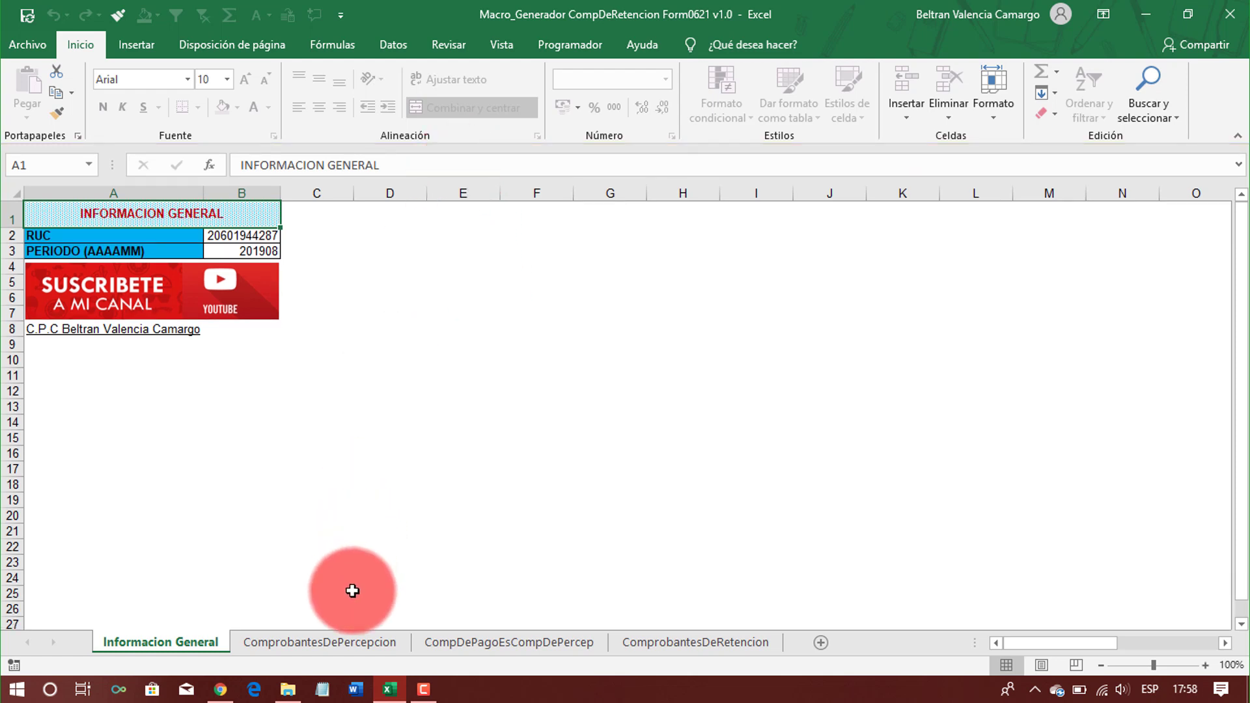
# Review the three voucher sheets, and check the RUC and period fields on the Informacion General sheet
pyautogui.click(342, 641)
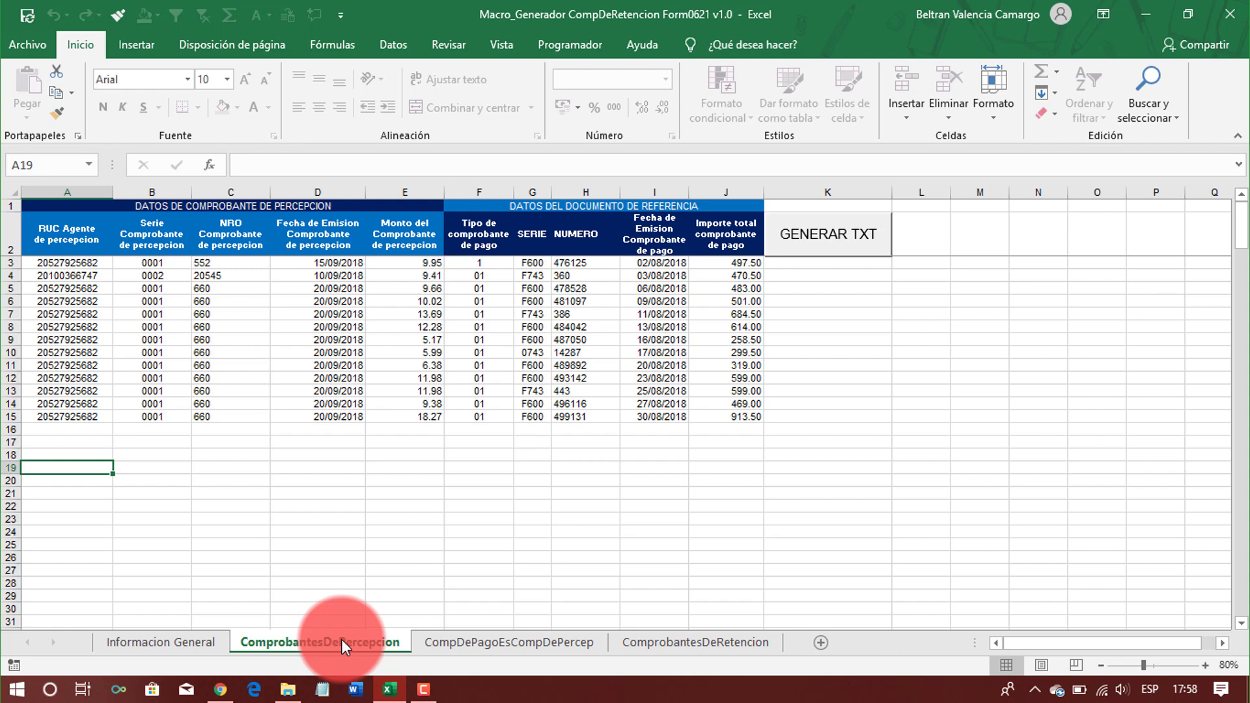
pyautogui.click(471, 642)
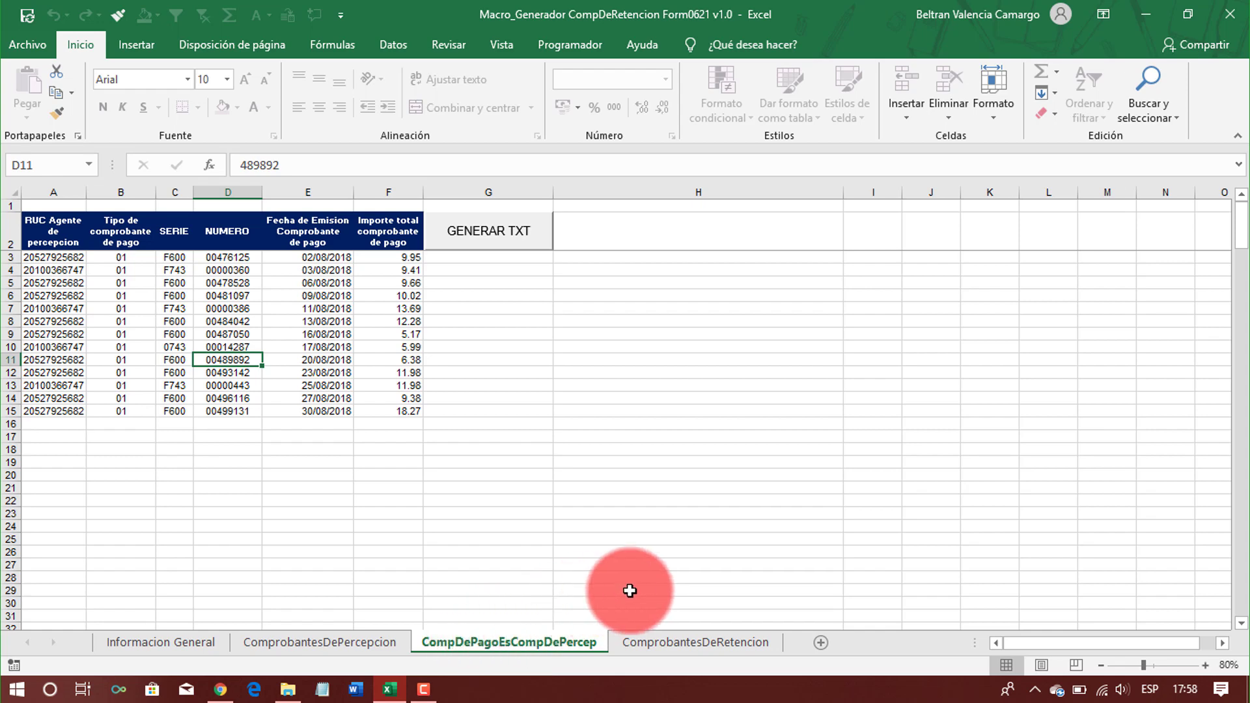
pyautogui.click(670, 641)
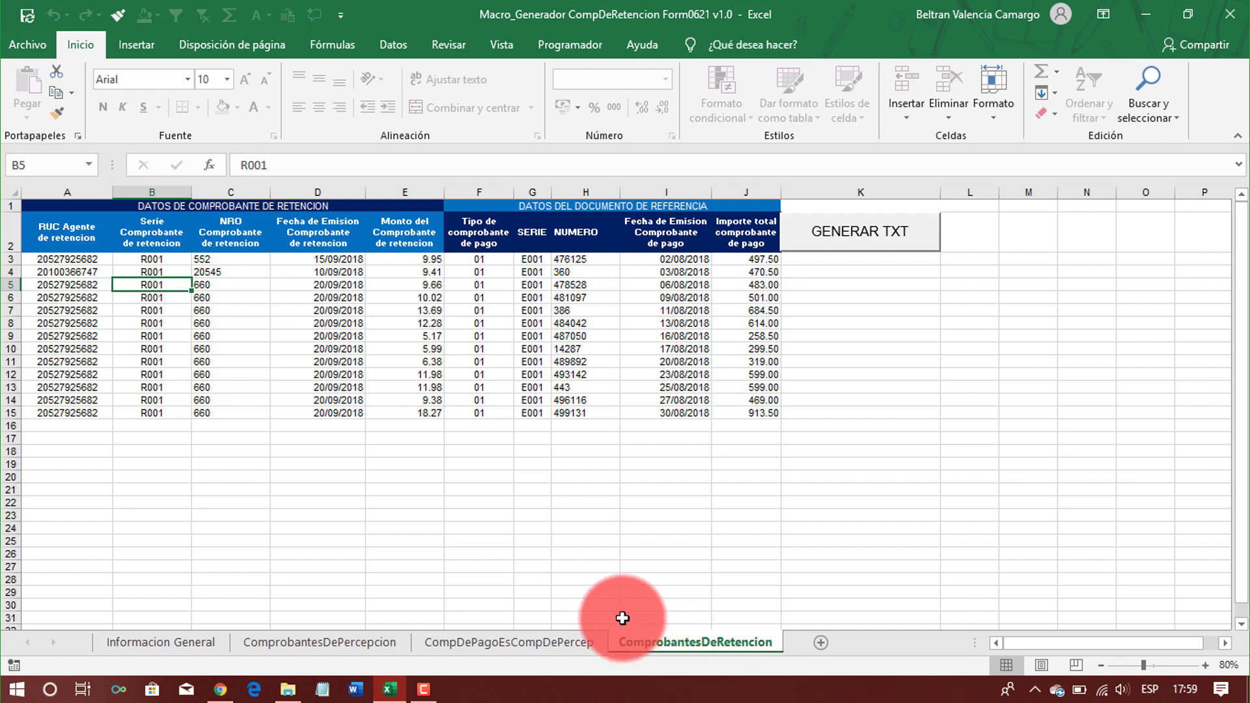
pyautogui.click(150, 642)
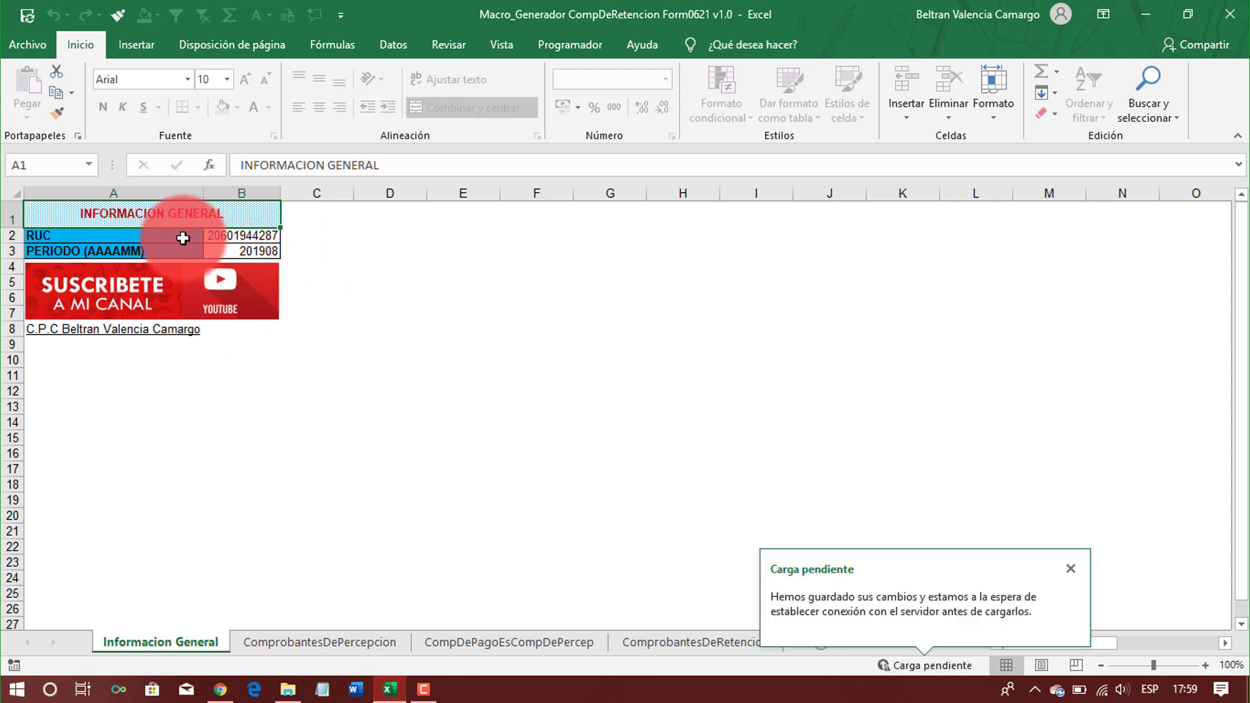
pyautogui.click(232, 252)
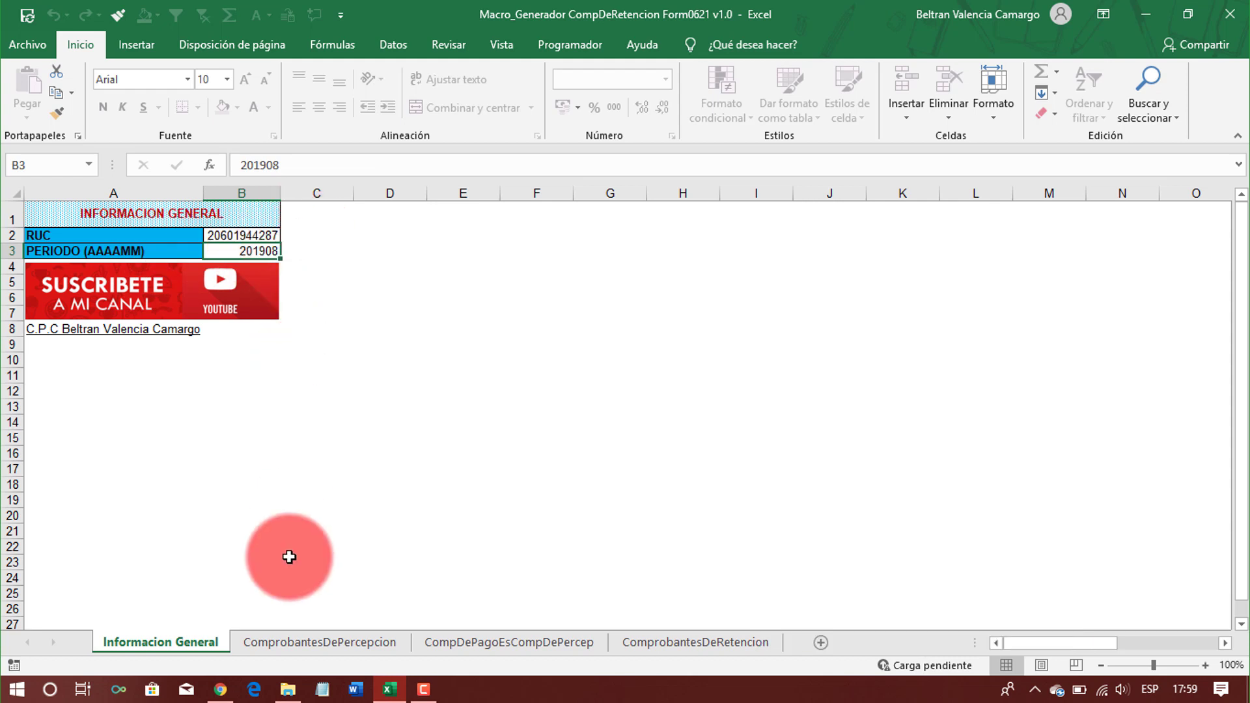
# Compare the ComprobantesDePercepcion, CompDePagoEsCompDePercep and ComprobantesDeRetencion sheets, ending on ComprobantesDeRetencion
pyautogui.click(295, 642)
pyautogui.click(485, 643)
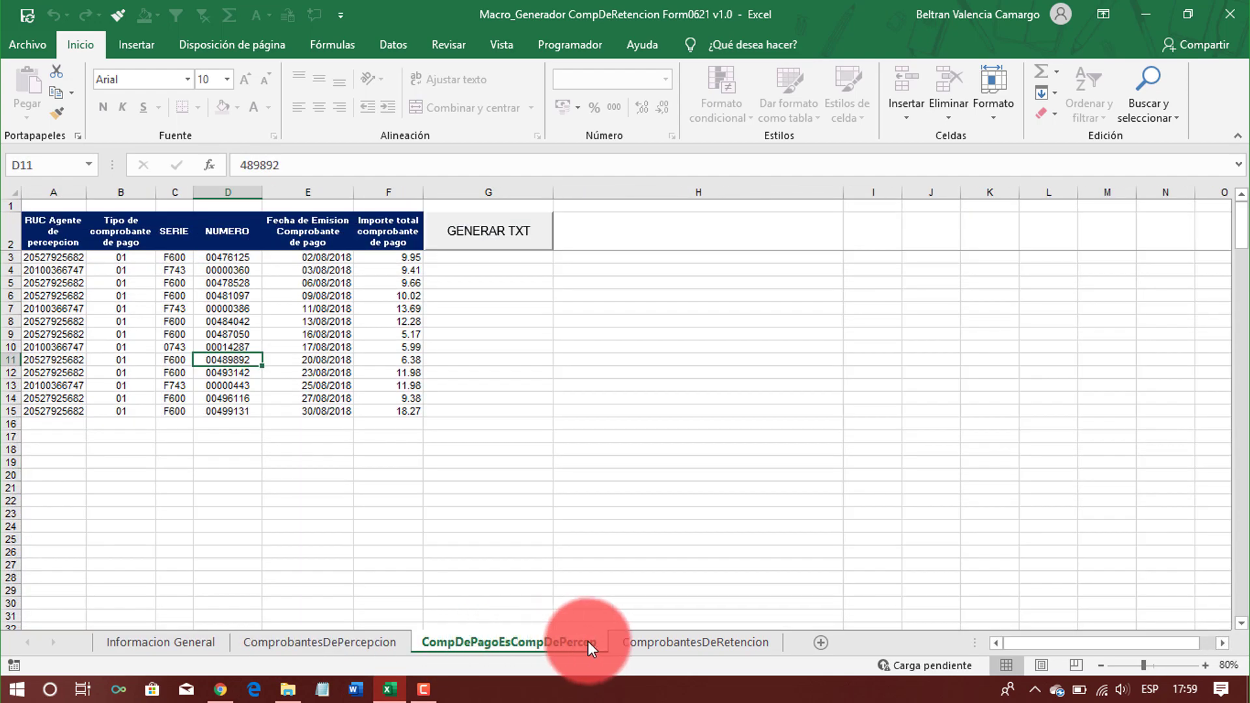
pyautogui.click(659, 643)
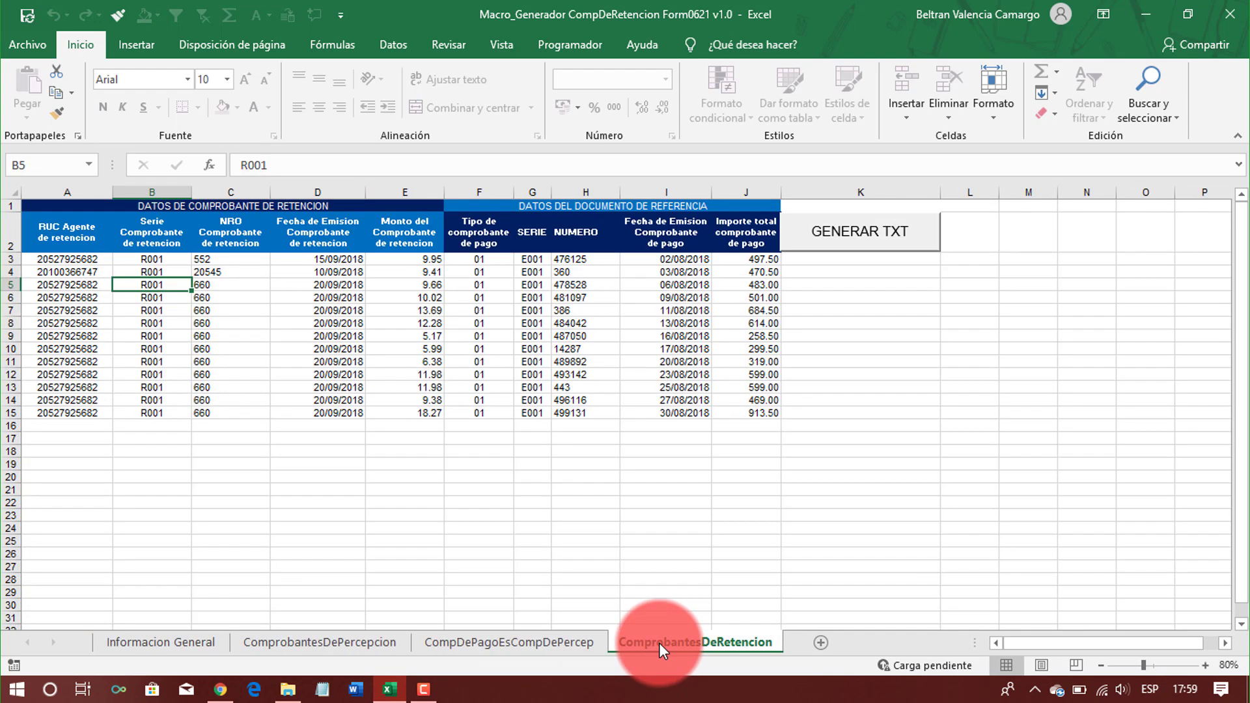
pyautogui.click(370, 641)
pyautogui.click(457, 641)
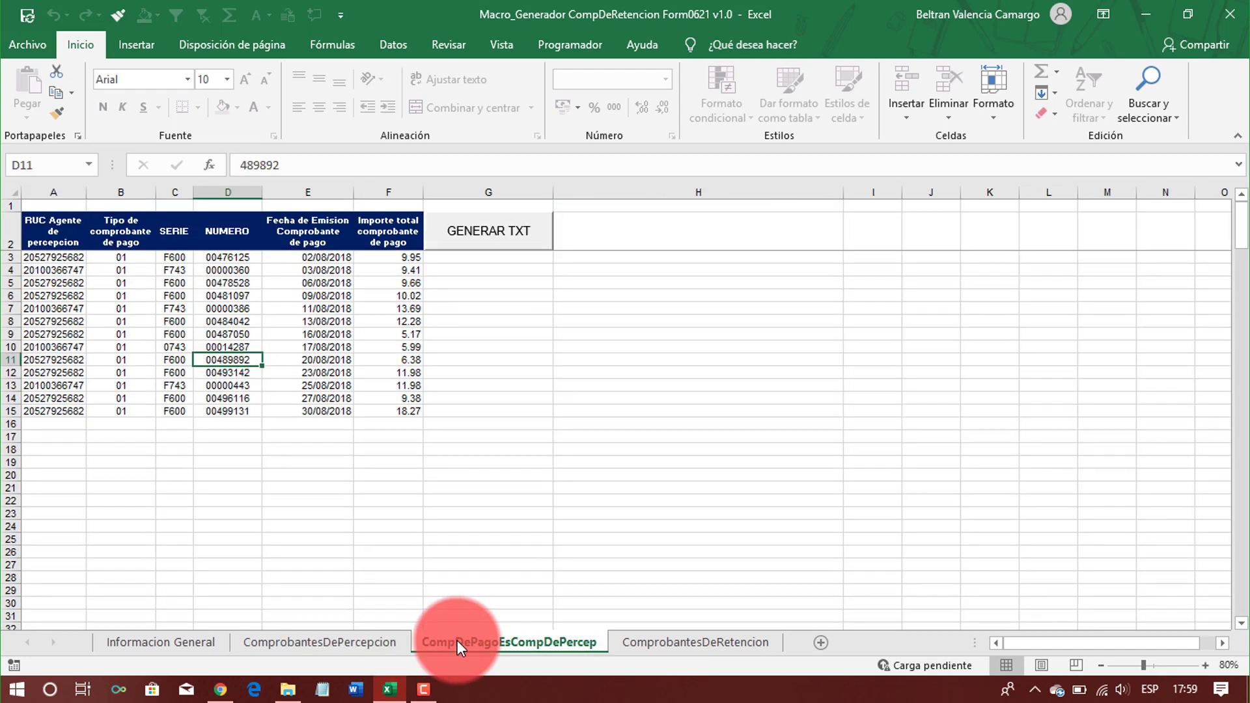
pyautogui.click(675, 640)
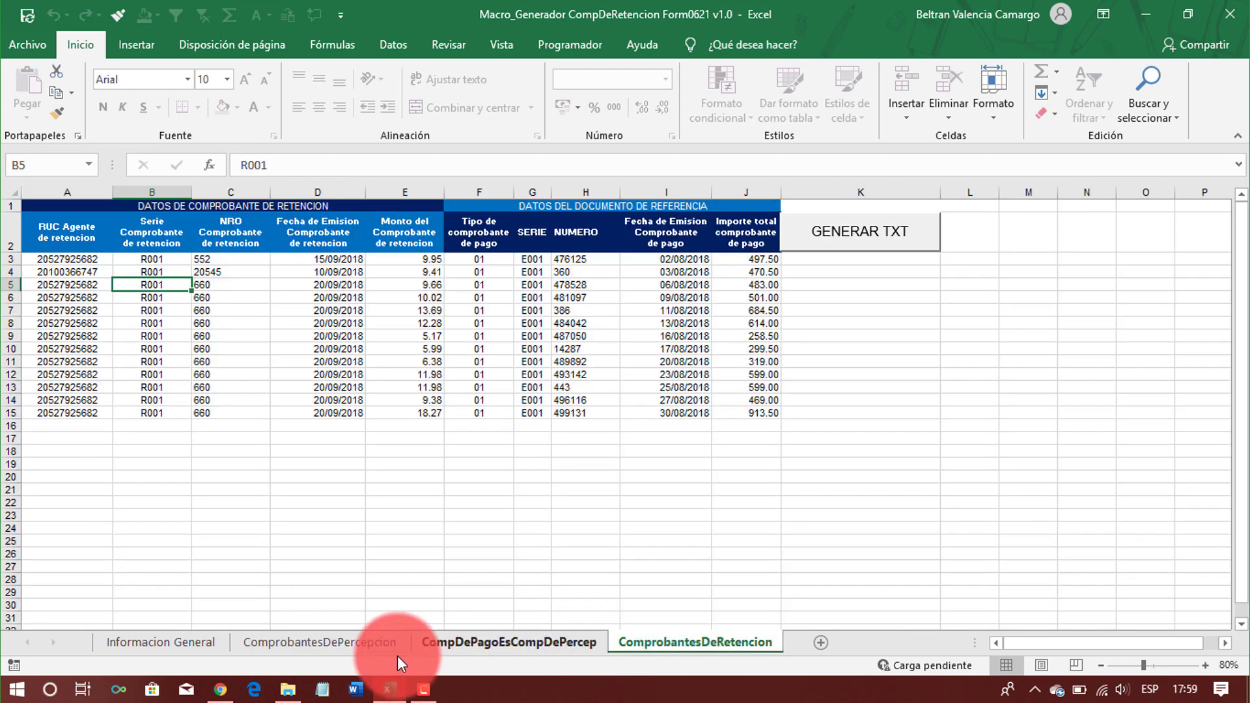
pyautogui.click(359, 643)
pyautogui.click(478, 643)
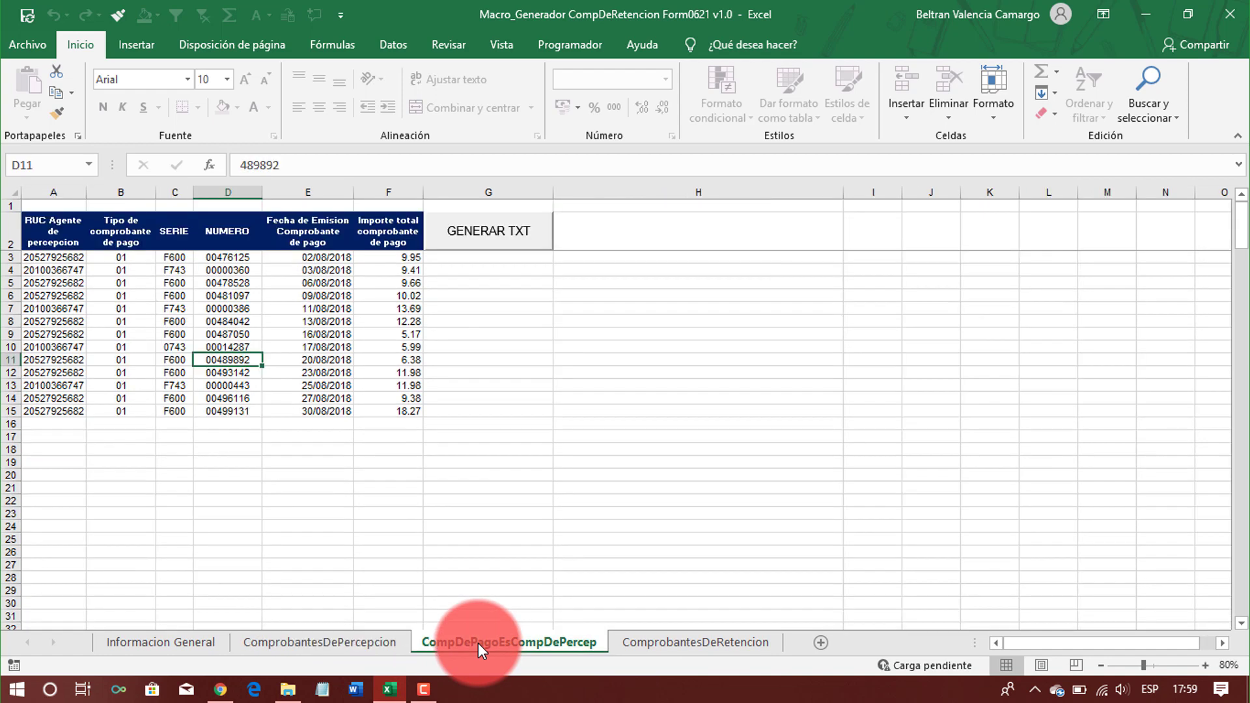
pyautogui.click(377, 642)
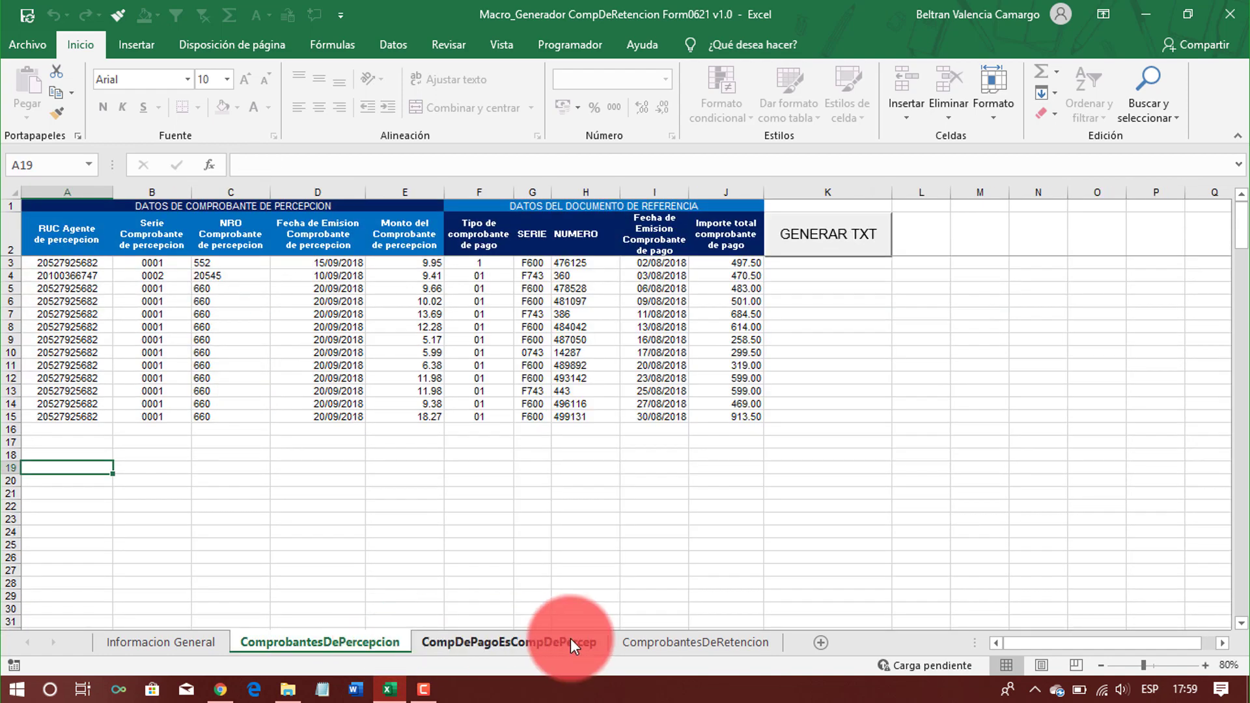
pyautogui.click(570, 643)
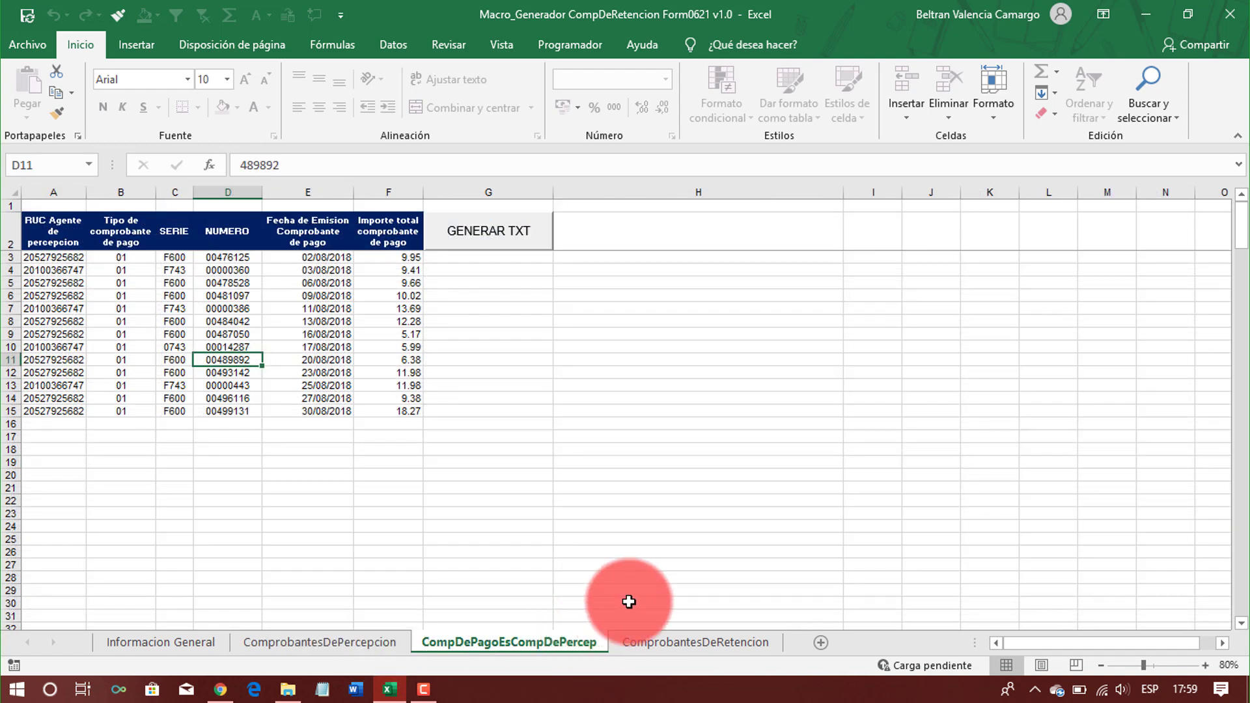
pyautogui.click(670, 642)
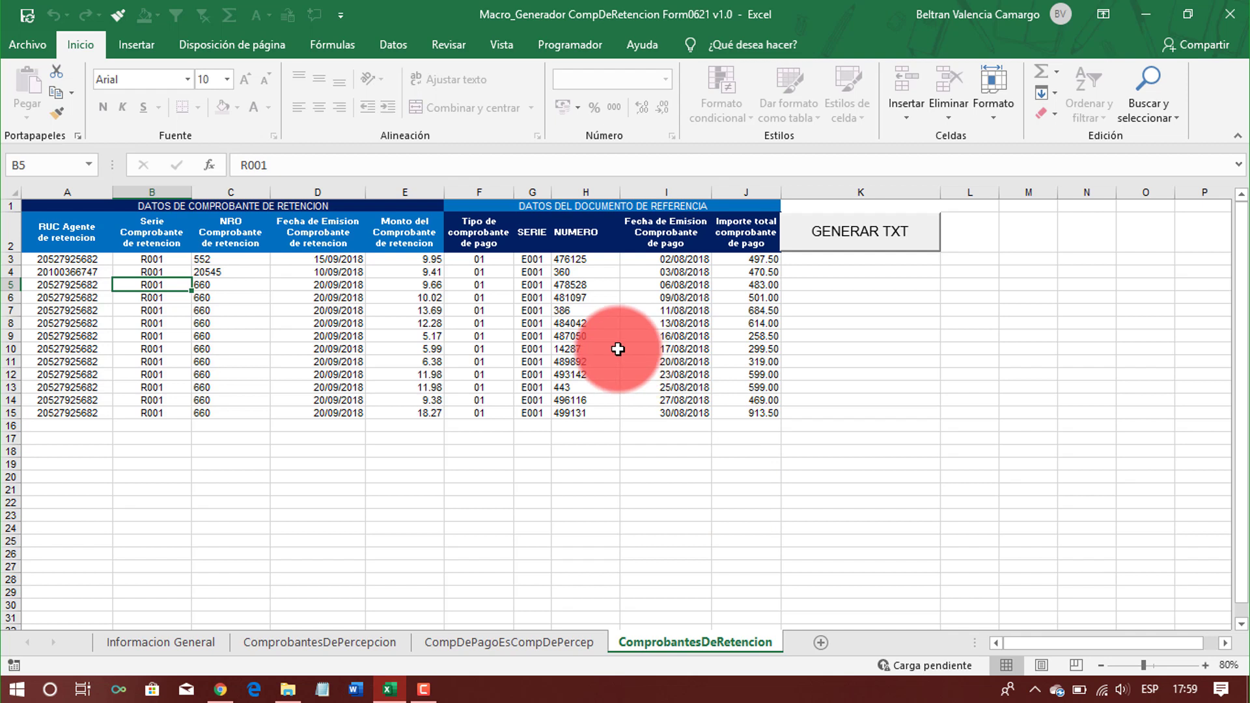
# Examine the retention voucher and reference document header blocks on the ComprobantesDeRetencion sheet
pyautogui.press('Up')
pyautogui.press('Up')
pyautogui.press('Up')
pyautogui.press('Up')
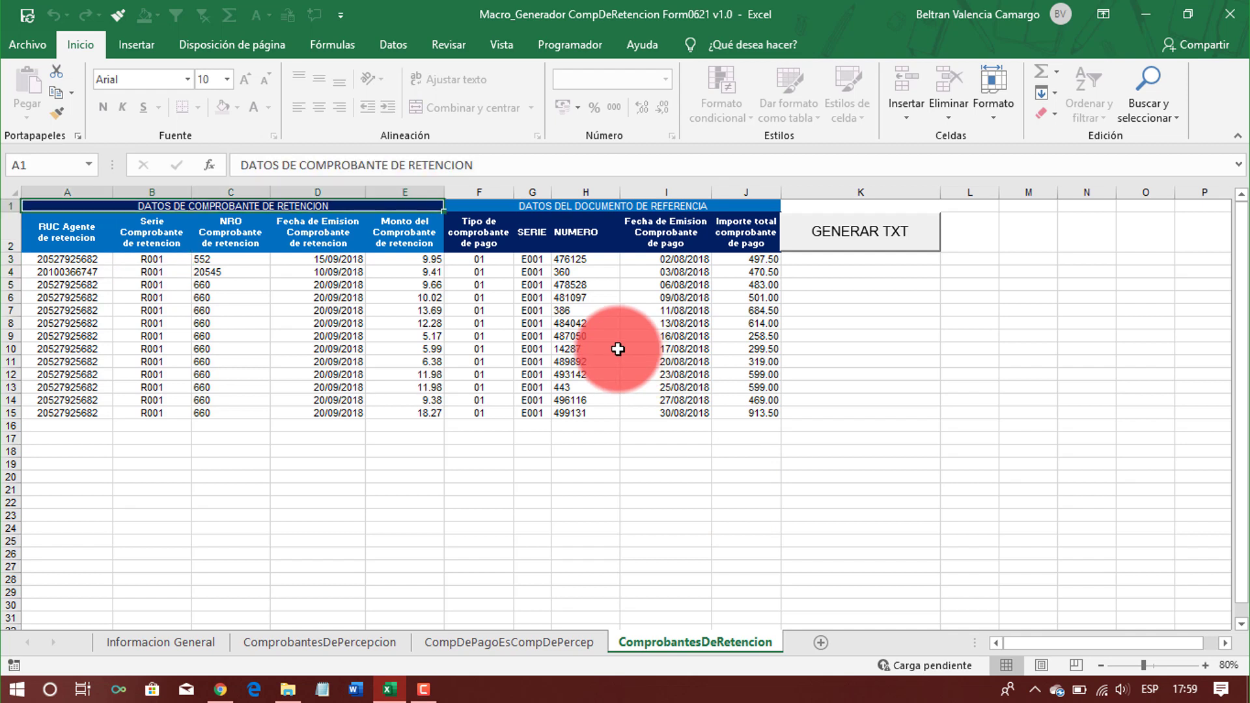
pyautogui.press('Down')
pyautogui.press('Down')
pyautogui.press('Down')
pyautogui.press('Left')
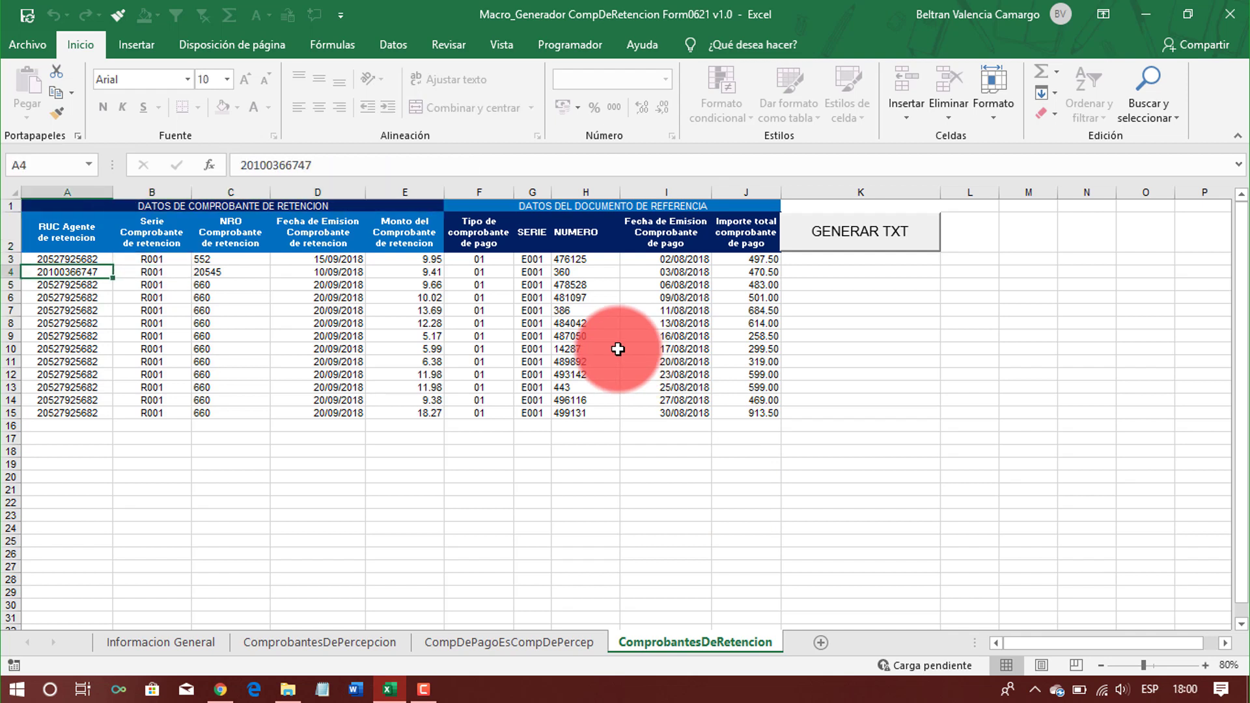
pyautogui.press('Up')
pyautogui.press('Up')
pyautogui.press('Up')
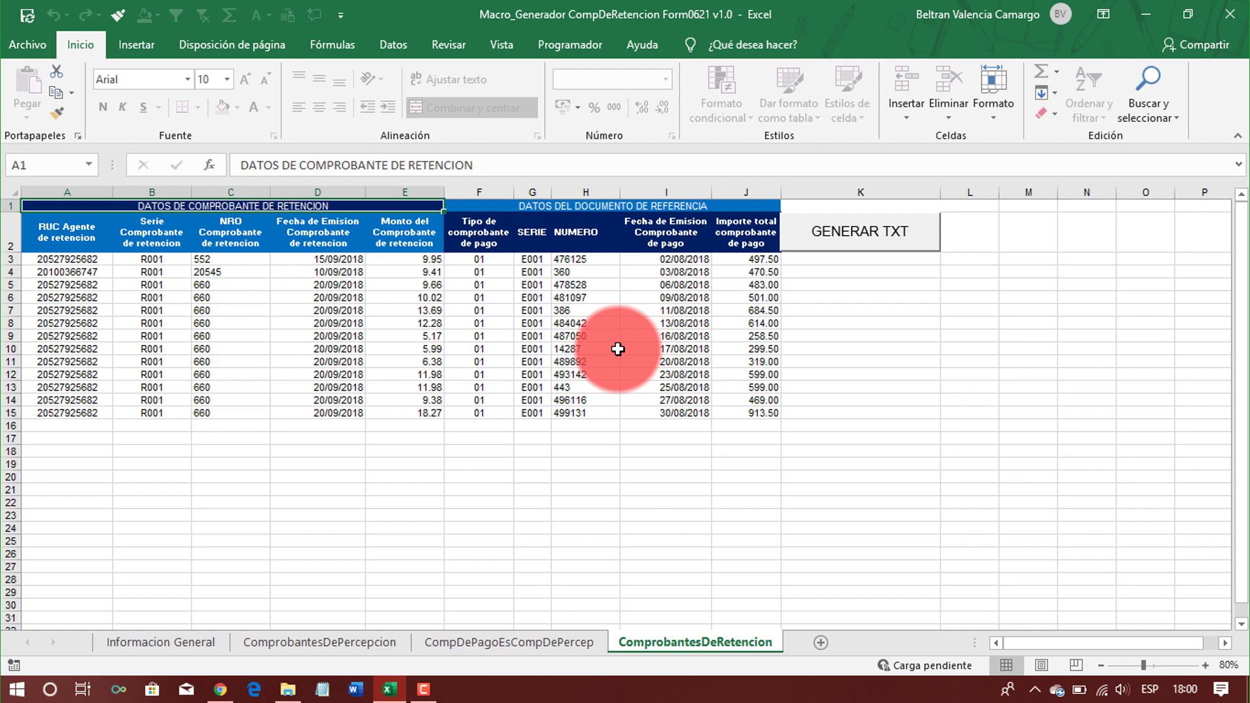
pyautogui.press('Down')
pyautogui.press('Down')
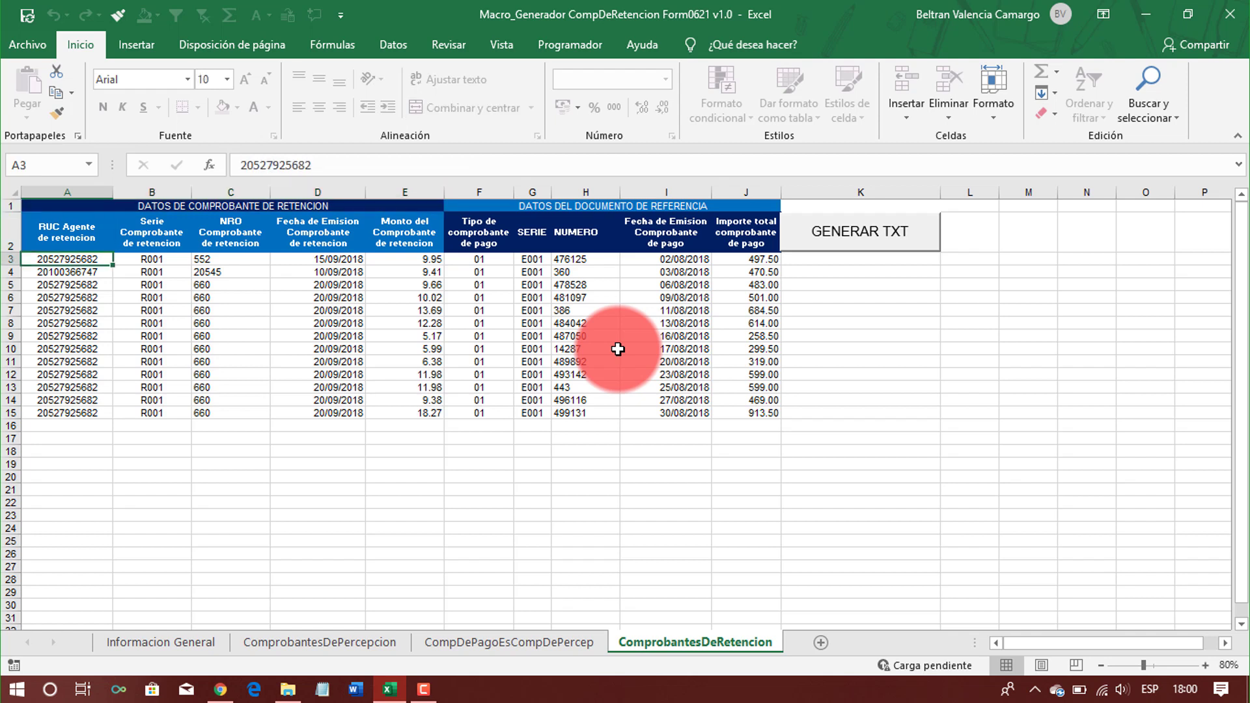
pyautogui.press('Up')
pyautogui.press('Up')
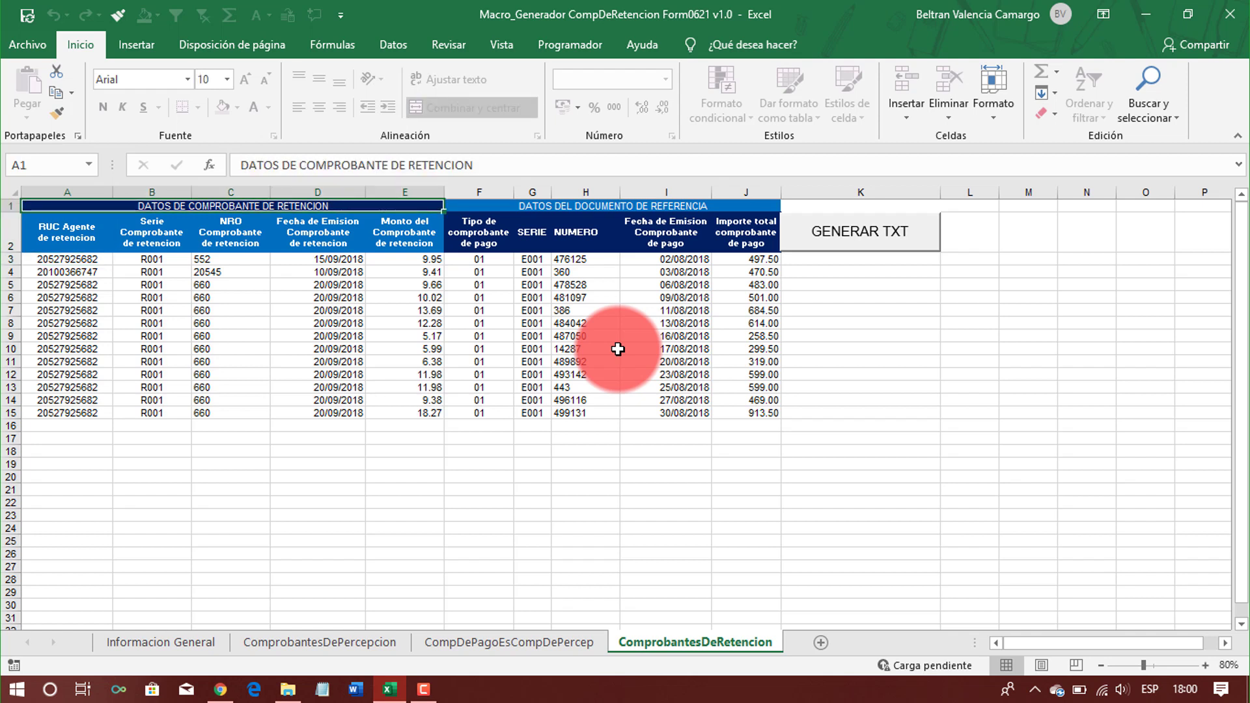
pyautogui.press('Right')
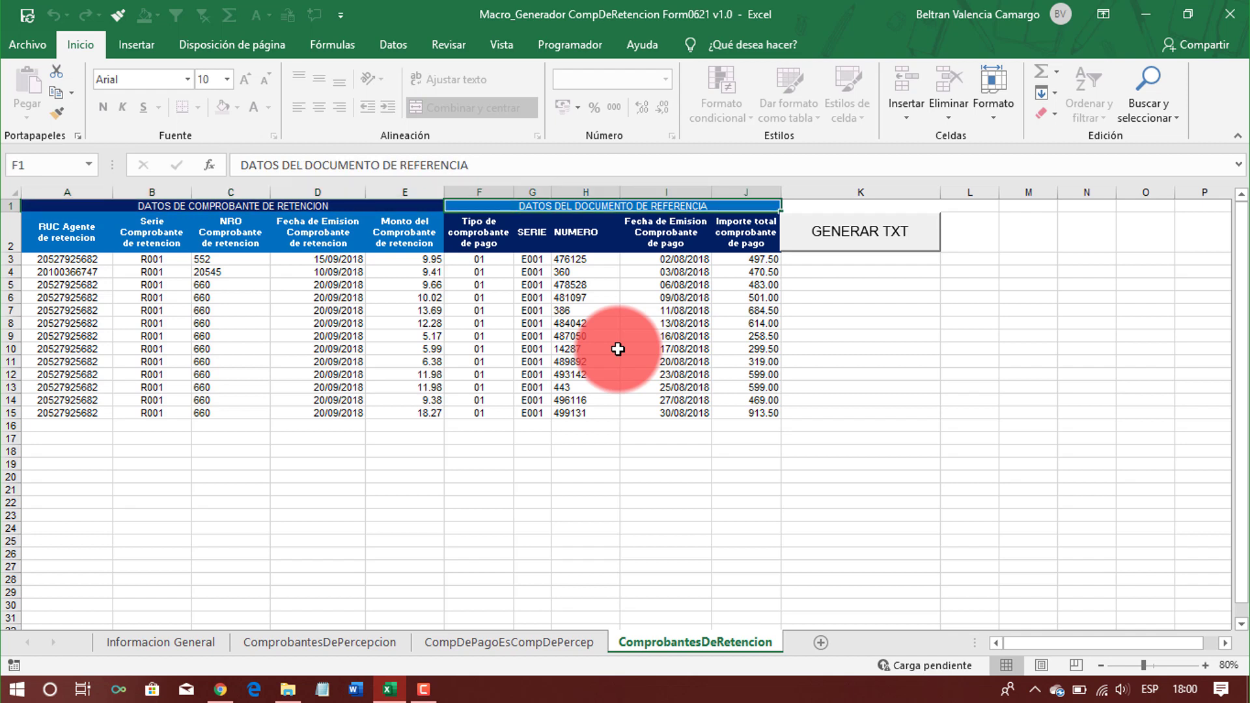
# Examine the first record's retention fields in row 3, from the agent's RUC through series, number and issue date to the amount
pyautogui.press('Down')
pyautogui.press('Down')
pyautogui.press('Down')
pyautogui.press('Left')
pyautogui.press('Left')
pyautogui.press('Left')
pyautogui.press('Left')
pyautogui.press('Left')
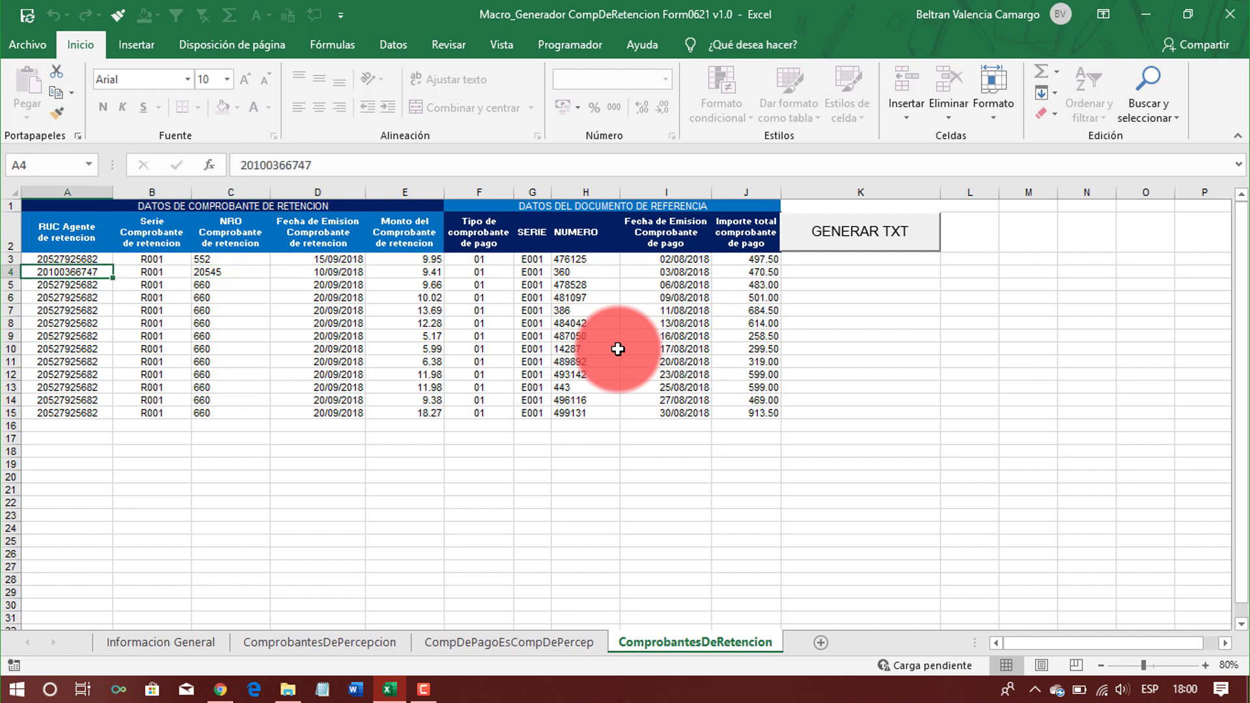
pyautogui.press('Up')
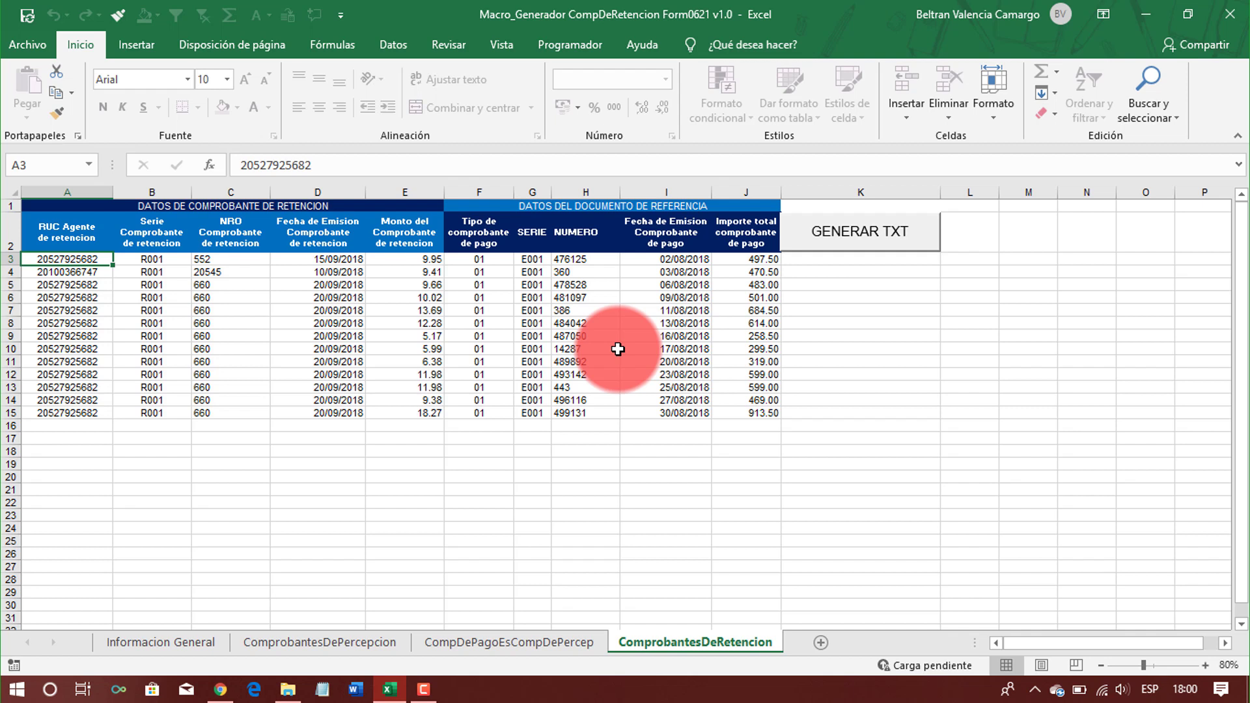
pyautogui.press('Right')
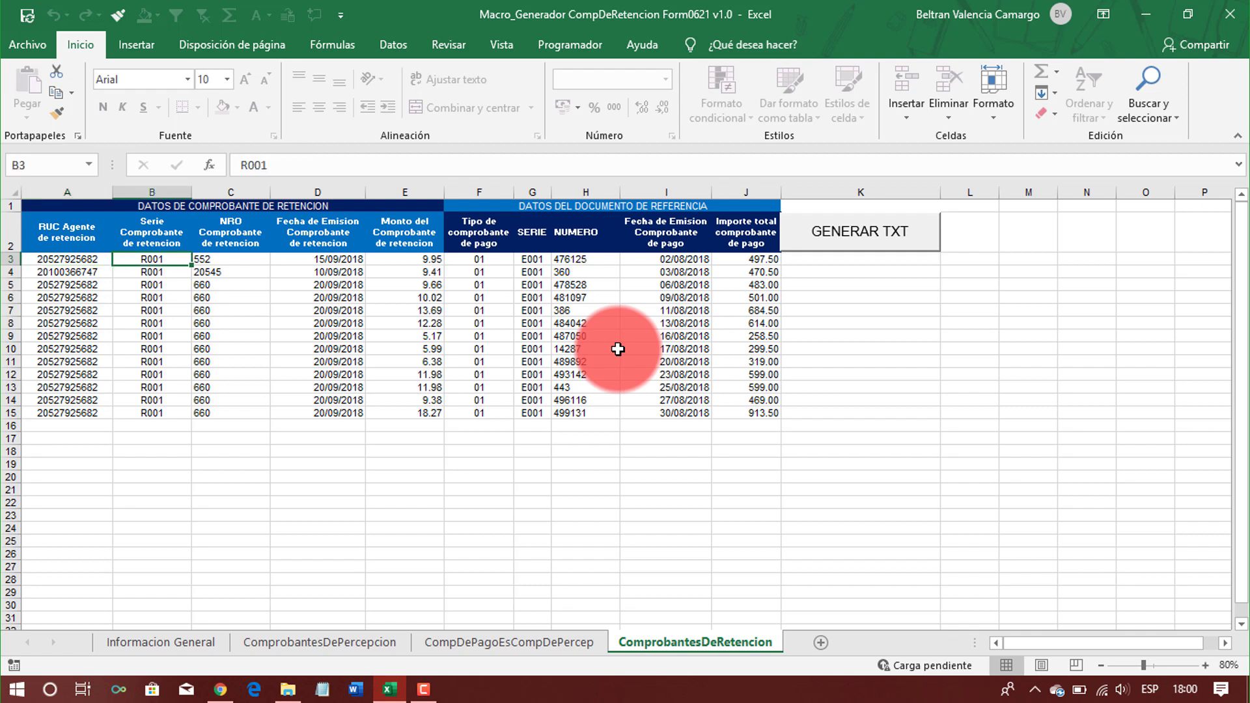
pyautogui.press('Right')
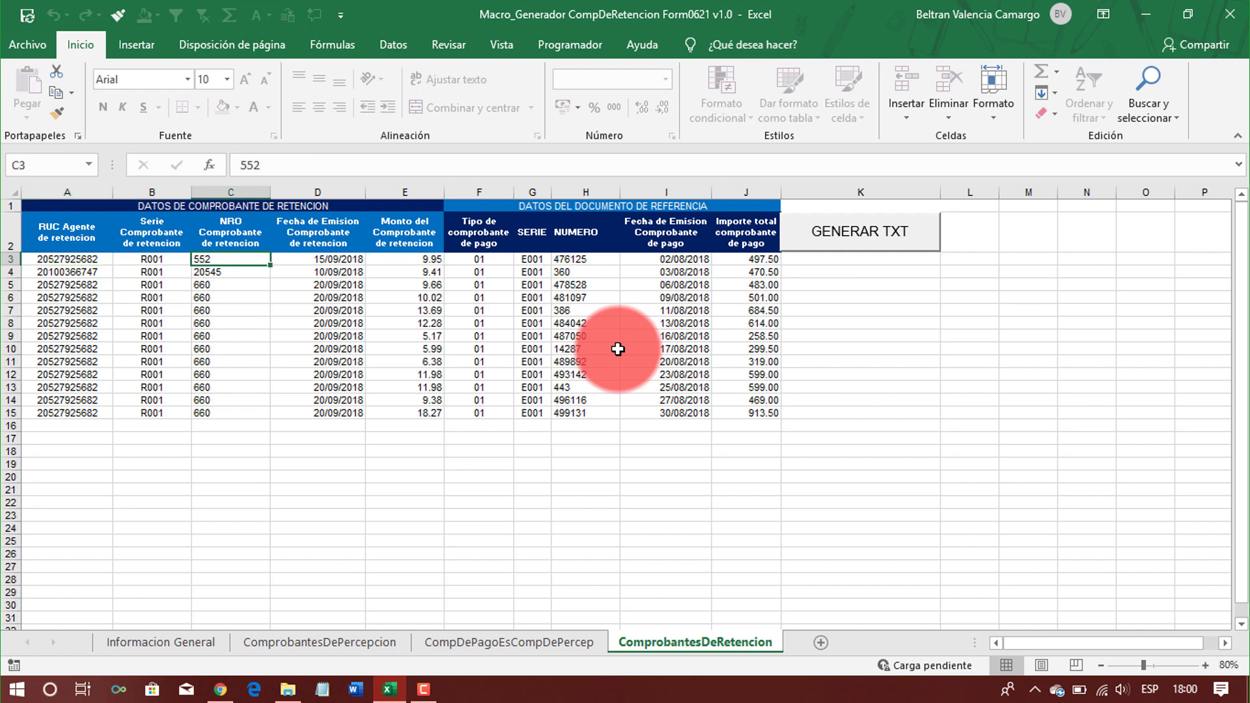
pyautogui.press('Right')
pyautogui.press('Right')
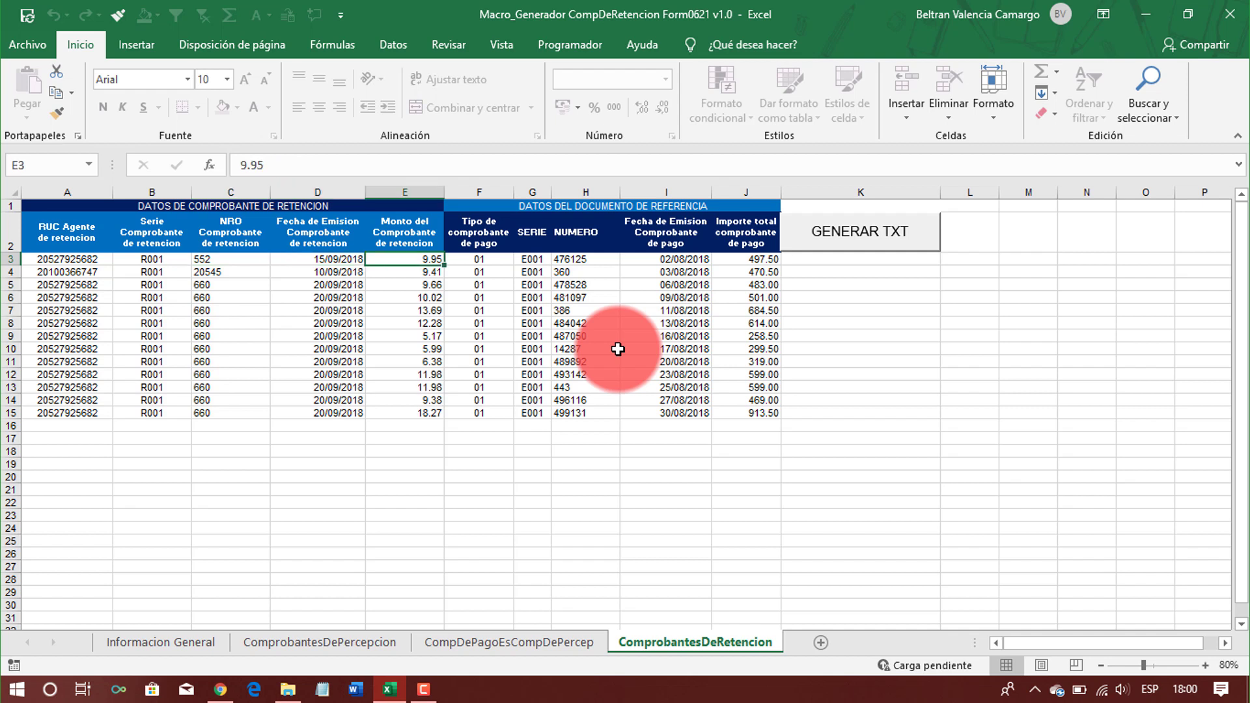
# Examine the retention amounts listed in column E, down to row 7
pyautogui.press('Down')
pyautogui.press('Down')
pyautogui.press('Down')
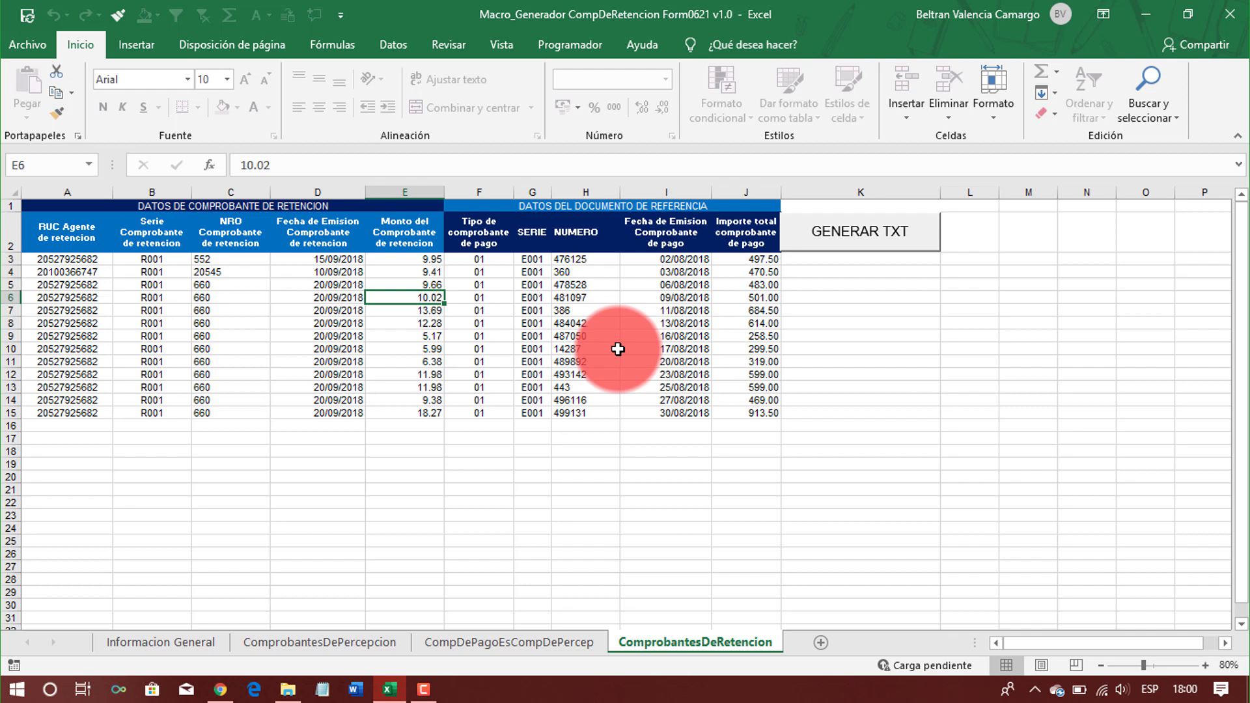
pyautogui.press('Down')
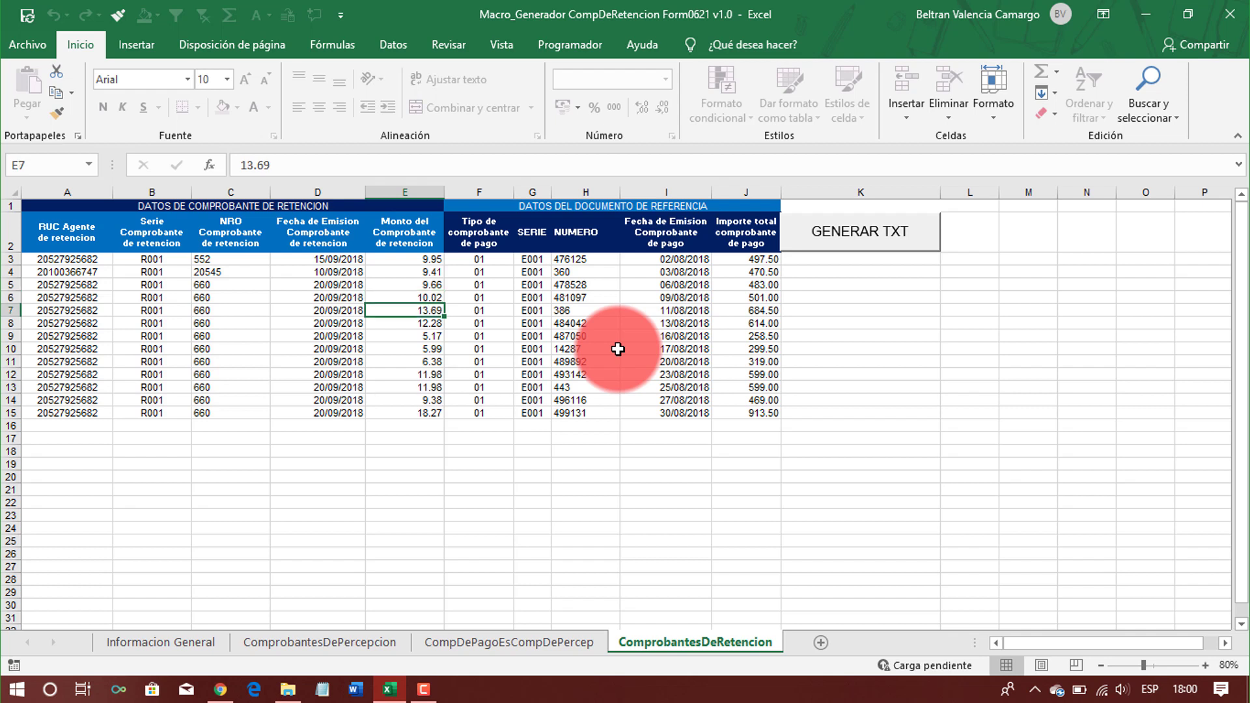
pyautogui.press('Up')
pyautogui.press('Down')
pyautogui.press('Up')
pyautogui.press('Down')
pyautogui.press('Up')
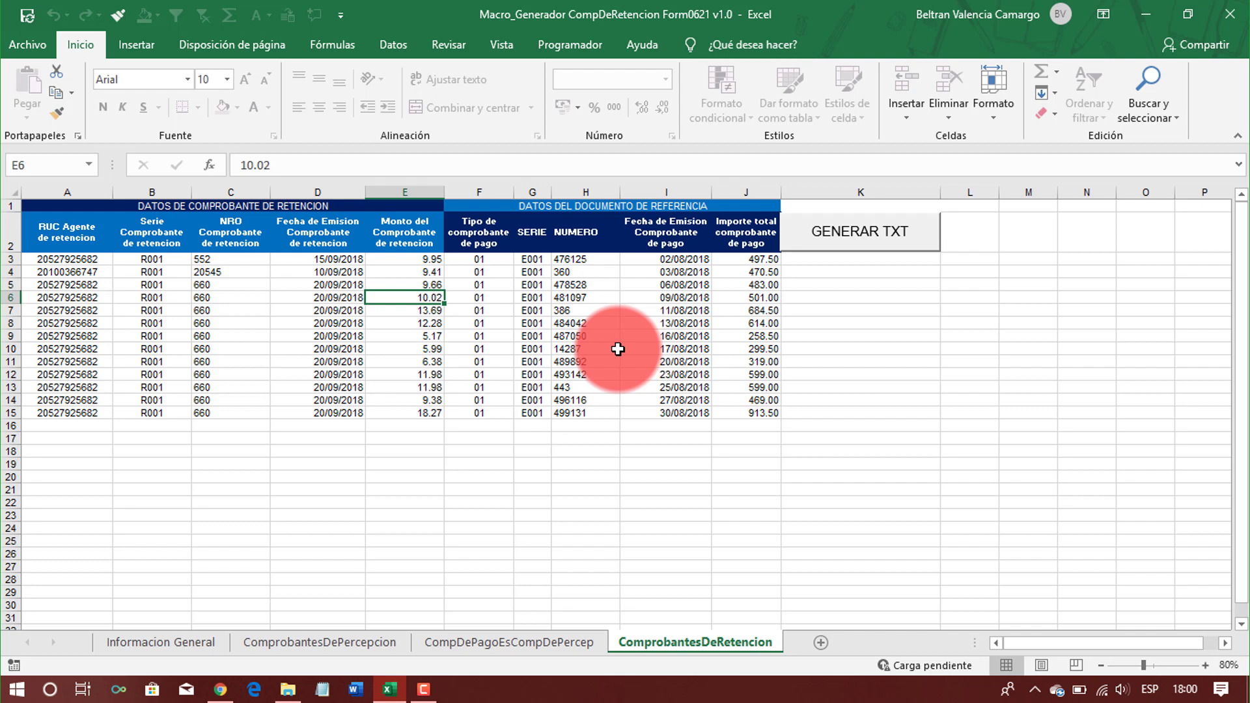
# Examine the agent RUC, series and number of the retention voucher in row 5
pyautogui.press('Left')
pyautogui.press('Left')
pyautogui.press('Up')
pyautogui.press('Left')
pyautogui.press('Left')
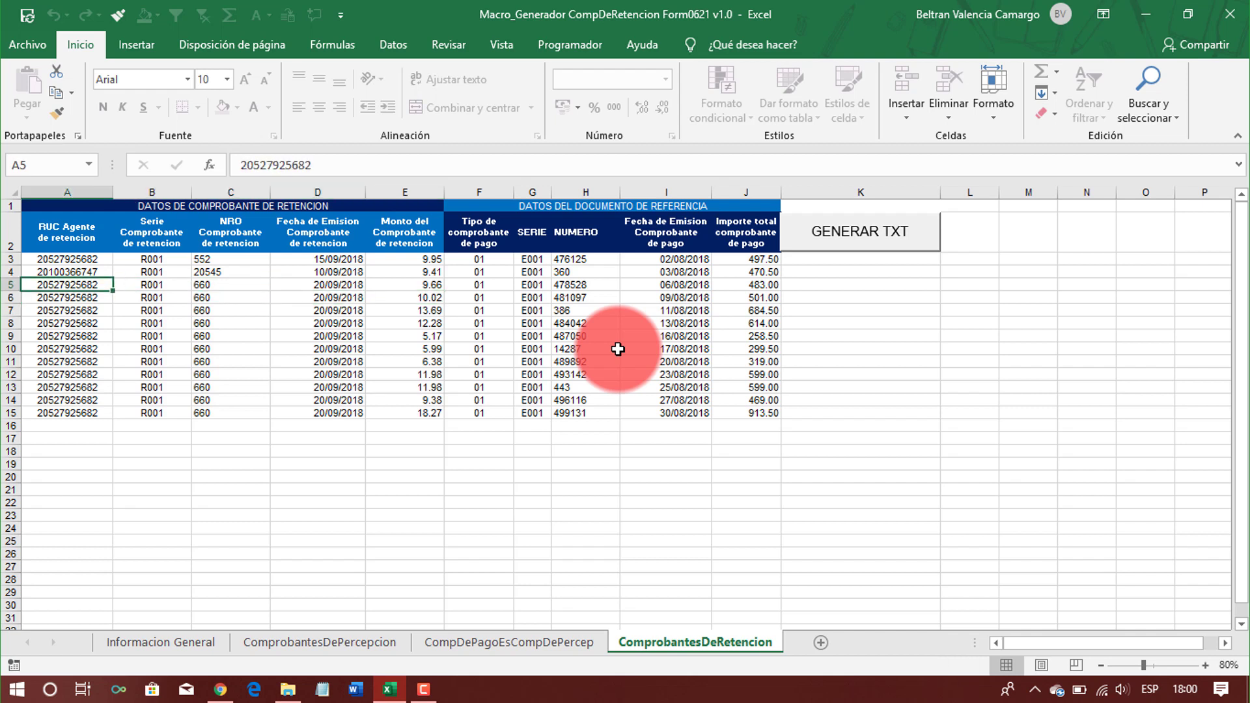
pyautogui.press('Right')
pyautogui.press('Left')
pyautogui.press('Right')
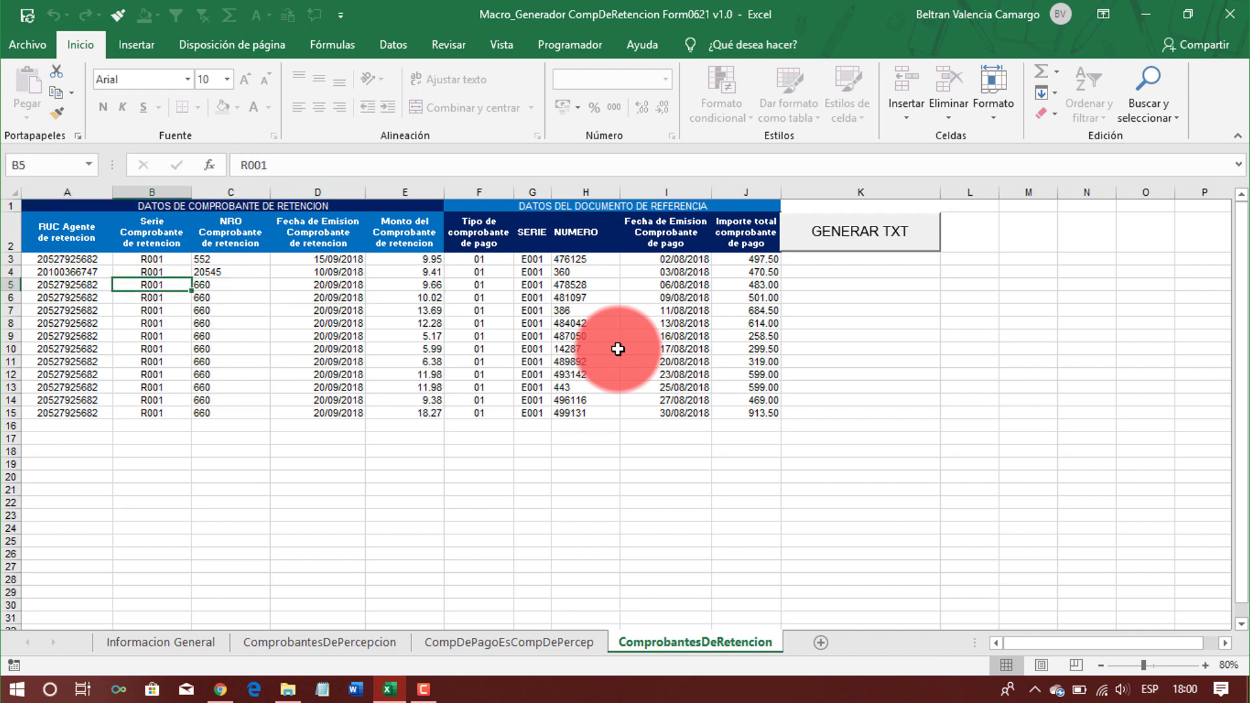
pyautogui.press('Left')
pyautogui.press('Right')
pyautogui.press('Right')
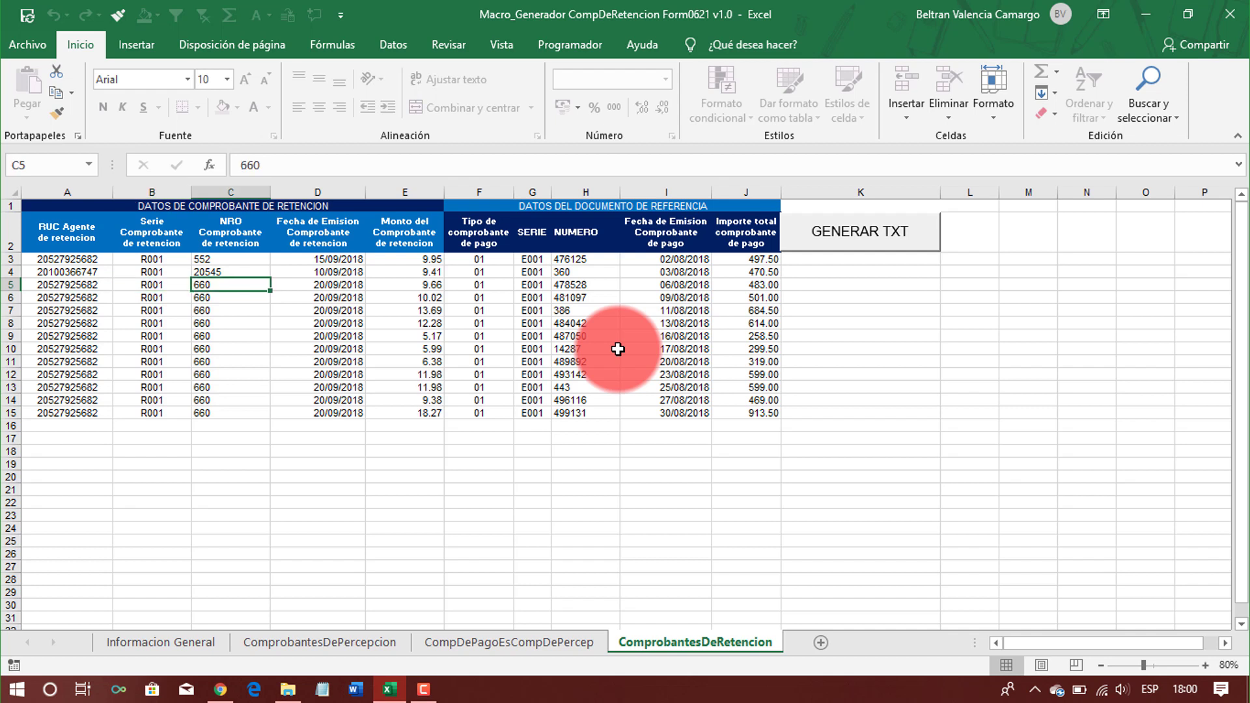
# Examine the retention voucher numbers in column C and the reference document's type, series and number columns
pyautogui.press('Down')
pyautogui.press('Down')
pyautogui.press('Up')
pyautogui.press('Up')
pyautogui.press('Right')
pyautogui.press('Right')
pyautogui.press('Right')
pyautogui.press('Right')
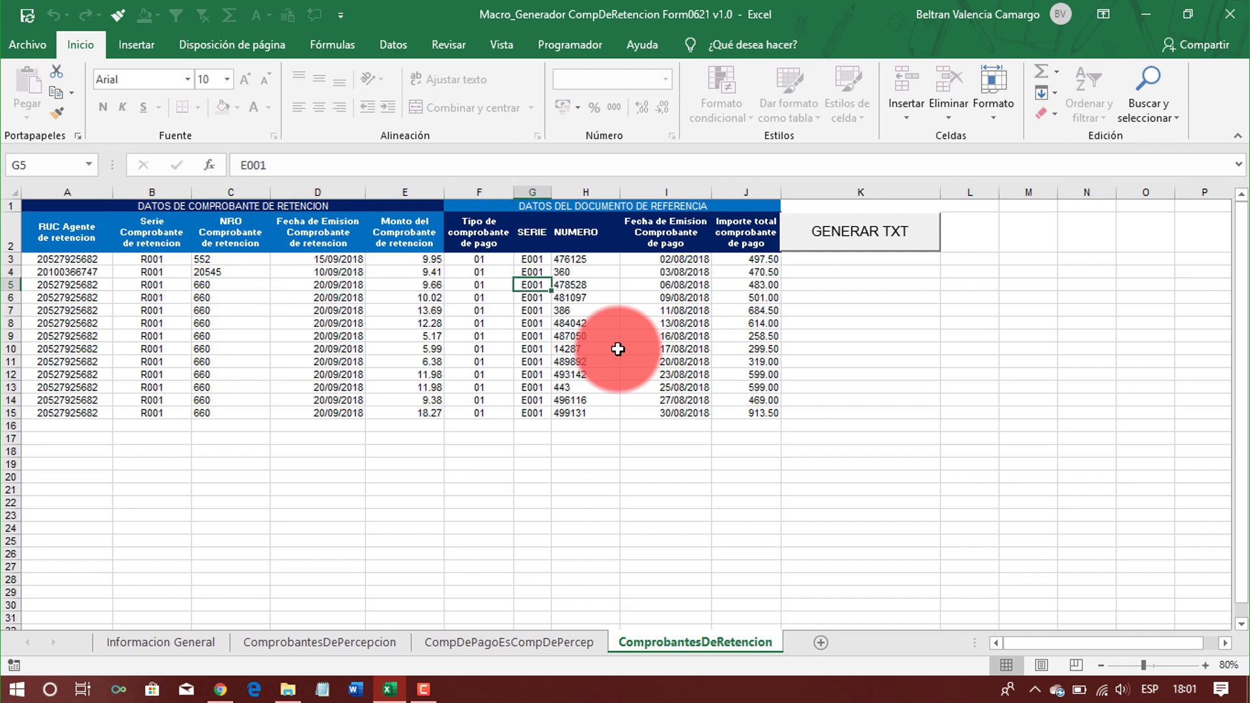
pyautogui.press('Right')
pyautogui.press('Down')
pyautogui.press('Down')
pyautogui.press('Down')
pyautogui.press('Down')
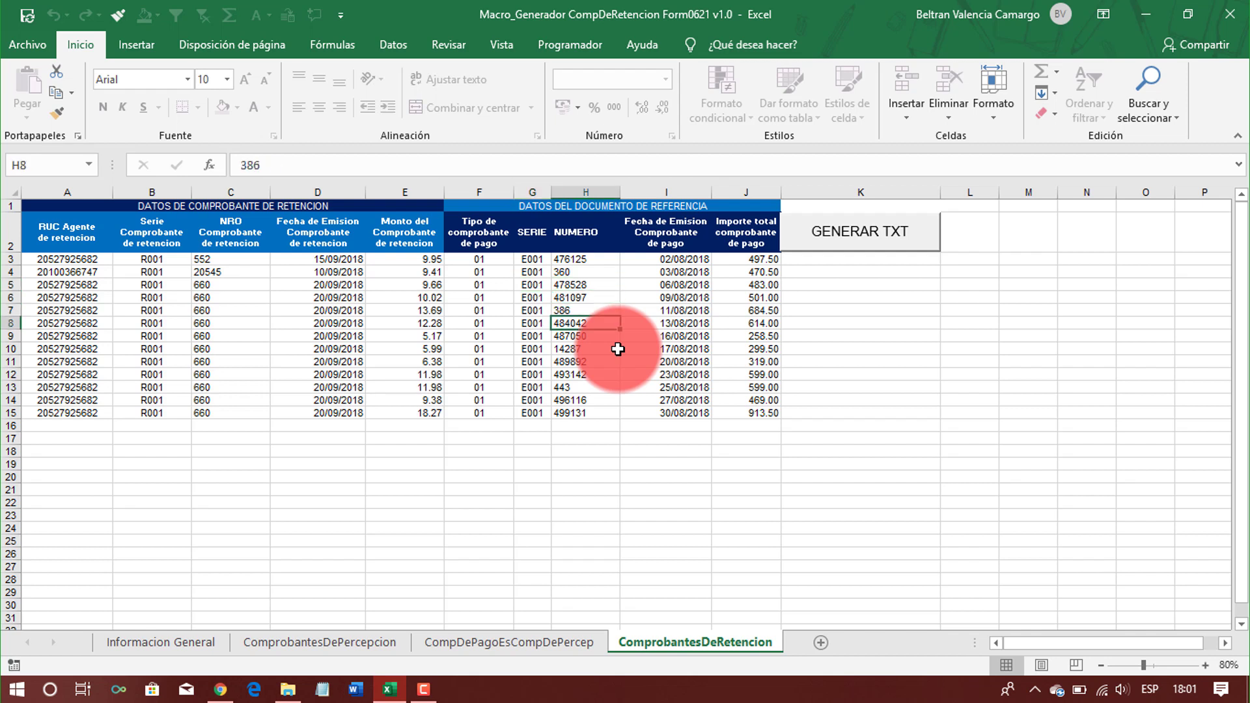
# Examine the reference documents' series and number columns in the middle rows of the retention sheet
pyautogui.press('Up')
pyautogui.press('Up')
pyautogui.press('Up')
pyautogui.press('Up')
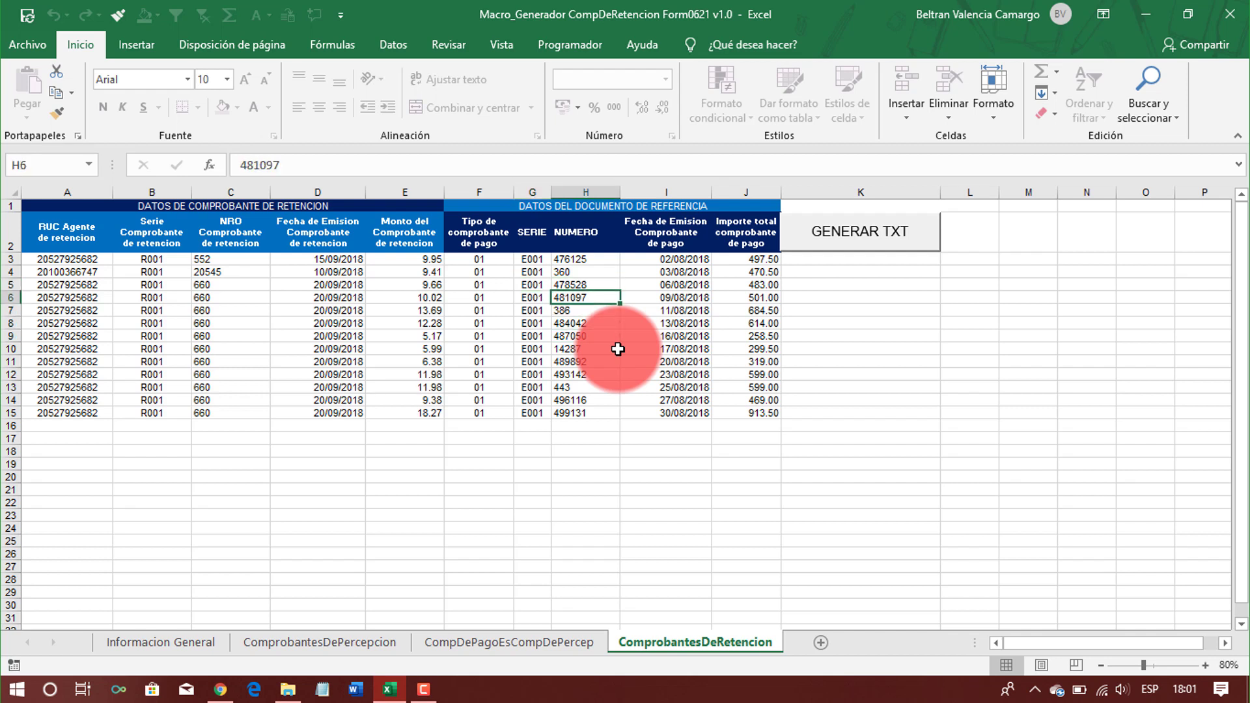
pyautogui.press('Left')
pyautogui.press('Left')
pyautogui.press('Right')
pyautogui.press('Down')
pyautogui.press('Down')
pyautogui.press('Down')
pyautogui.press('Down')
pyautogui.press('Down')
pyautogui.press('Down')
pyautogui.press('Down')
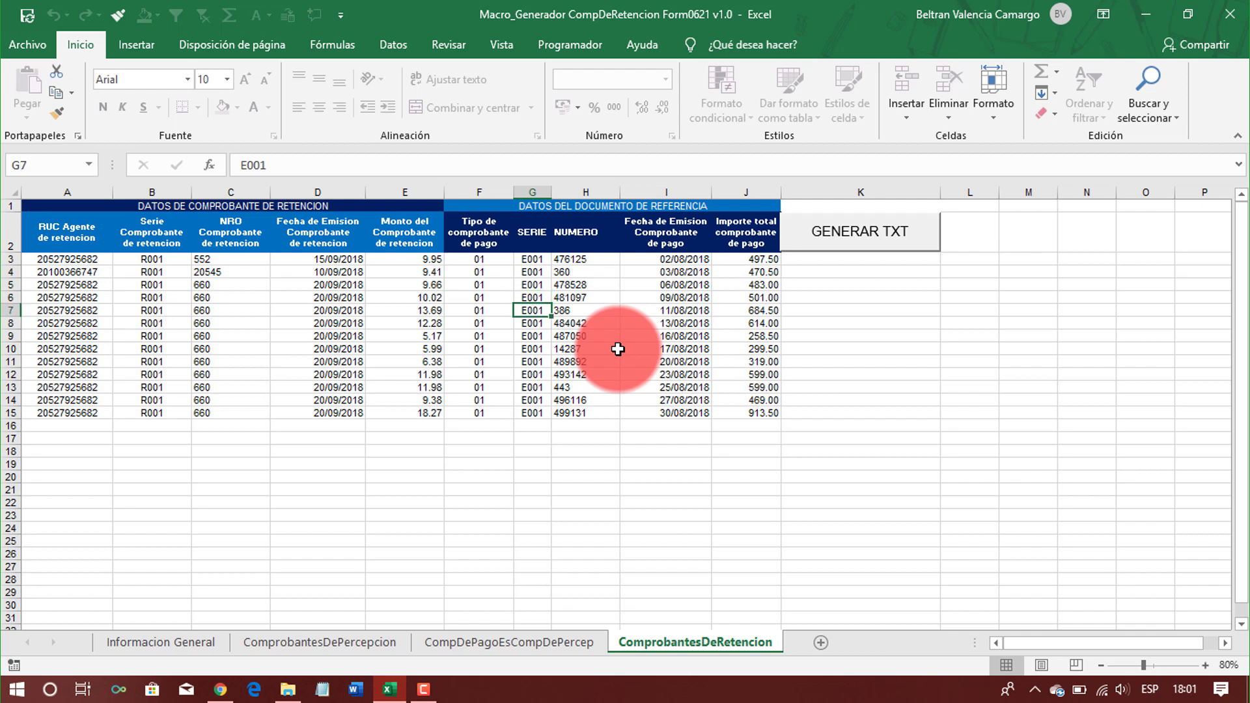
# Examine the retention amounts from row 7 up to row 5, alongside the payment voucher type column
pyautogui.press('Up')
pyautogui.press('Up')
pyautogui.press('Left')
pyautogui.press('Up')
pyautogui.press('Up')
pyautogui.press('Left')
pyautogui.press('Up')
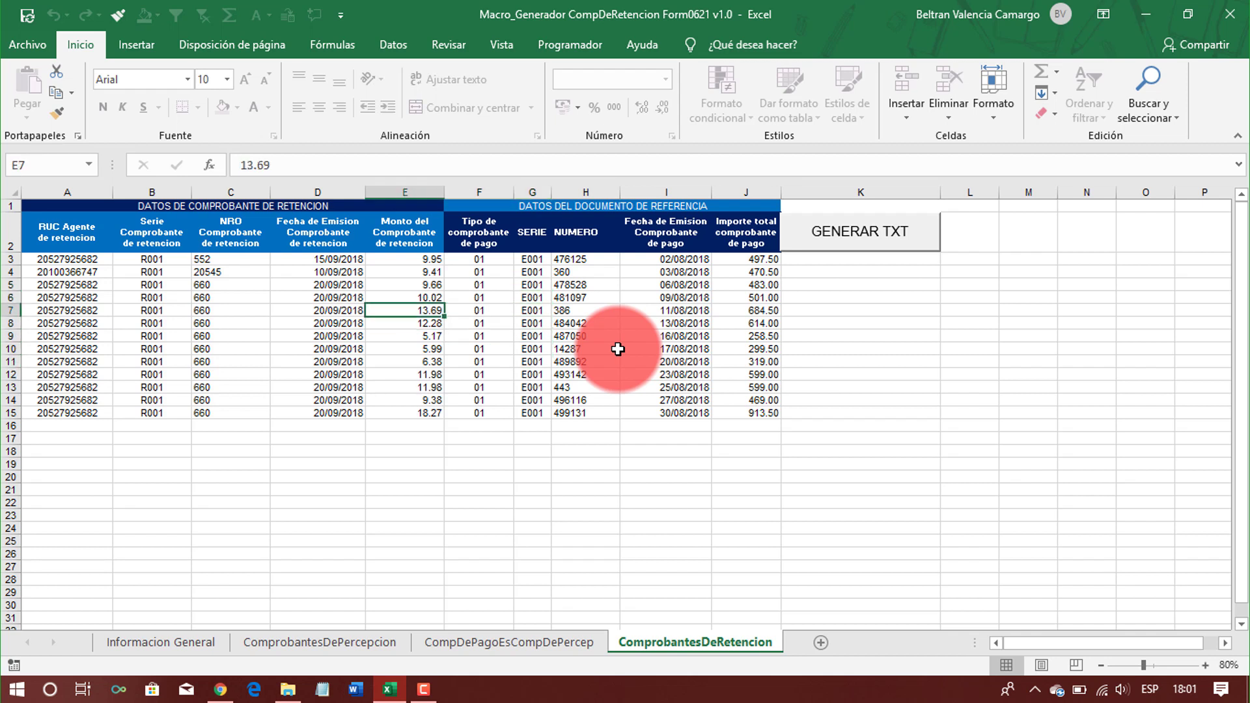
pyautogui.press('Up')
pyautogui.press('Up')
pyautogui.press('Right')
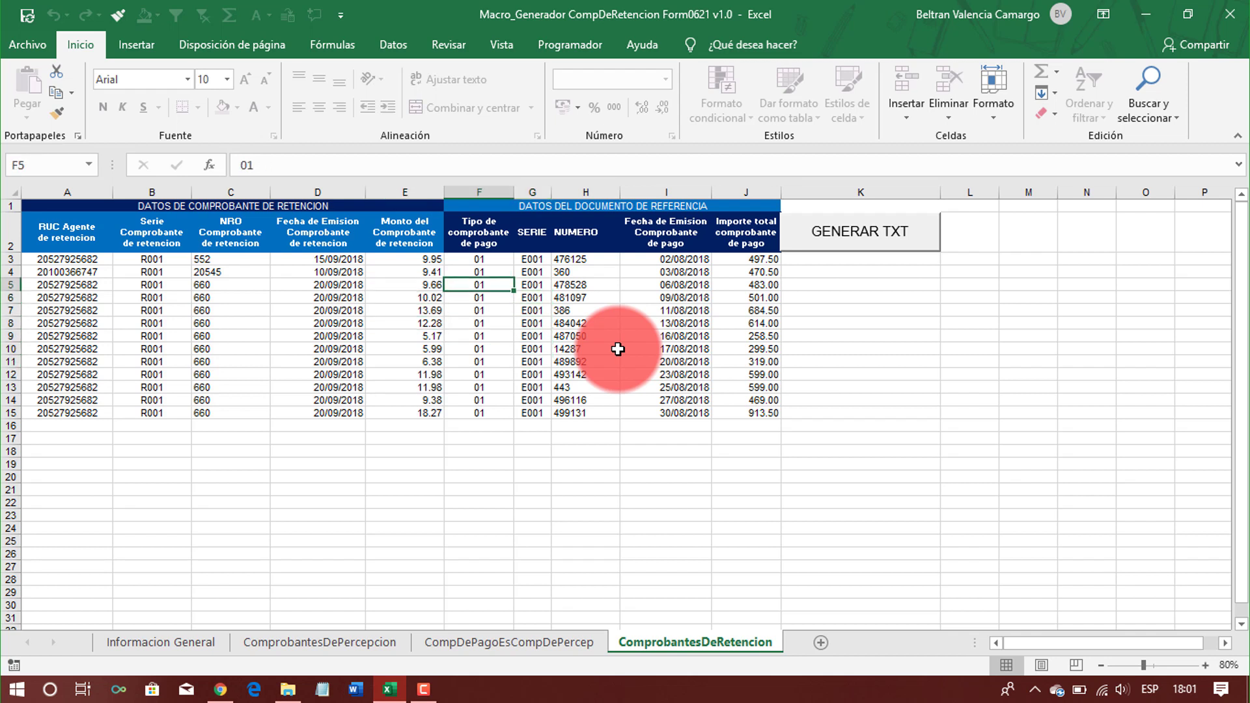
# Examine the reference document's fields in row 5, from voucher type through series, number and issue date to total amount
pyautogui.press('Left')
pyautogui.press('Right')
pyautogui.press('Right')
pyautogui.press('Right')
pyautogui.press('Right')
pyautogui.press('Right')
pyautogui.press('Right')
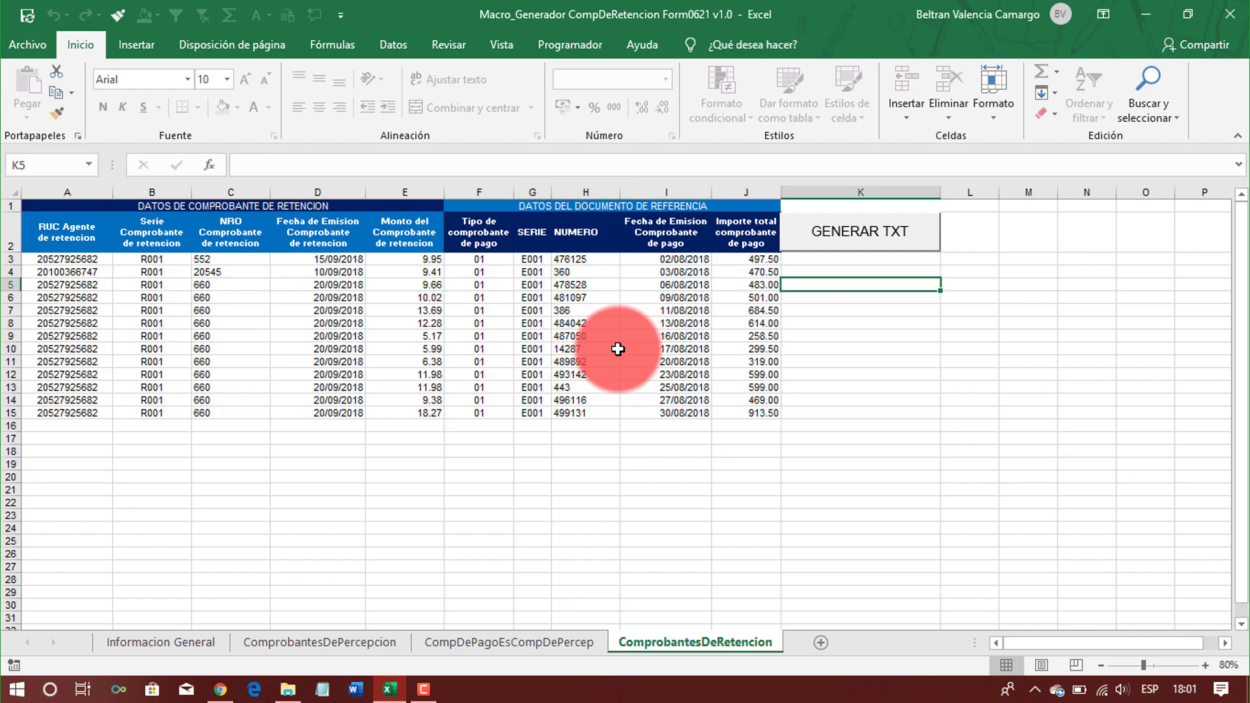
pyautogui.press('Left')
pyautogui.press('Left')
pyautogui.press('Left')
pyautogui.press('Left')
pyautogui.press('Left')
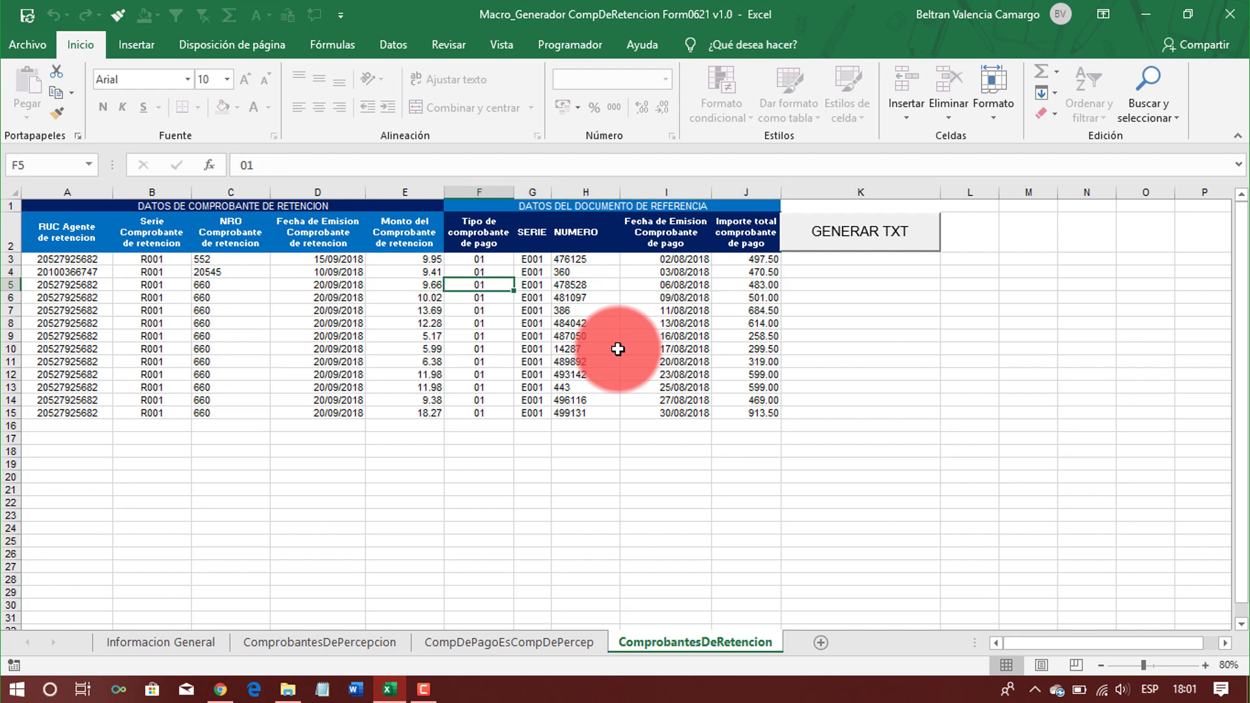
# Examine the reference document's type, series, number and issue date in row 6
pyautogui.press('Down')
pyautogui.press('Right')
pyautogui.press('Left')
pyautogui.press('Left')
pyautogui.press('Right')
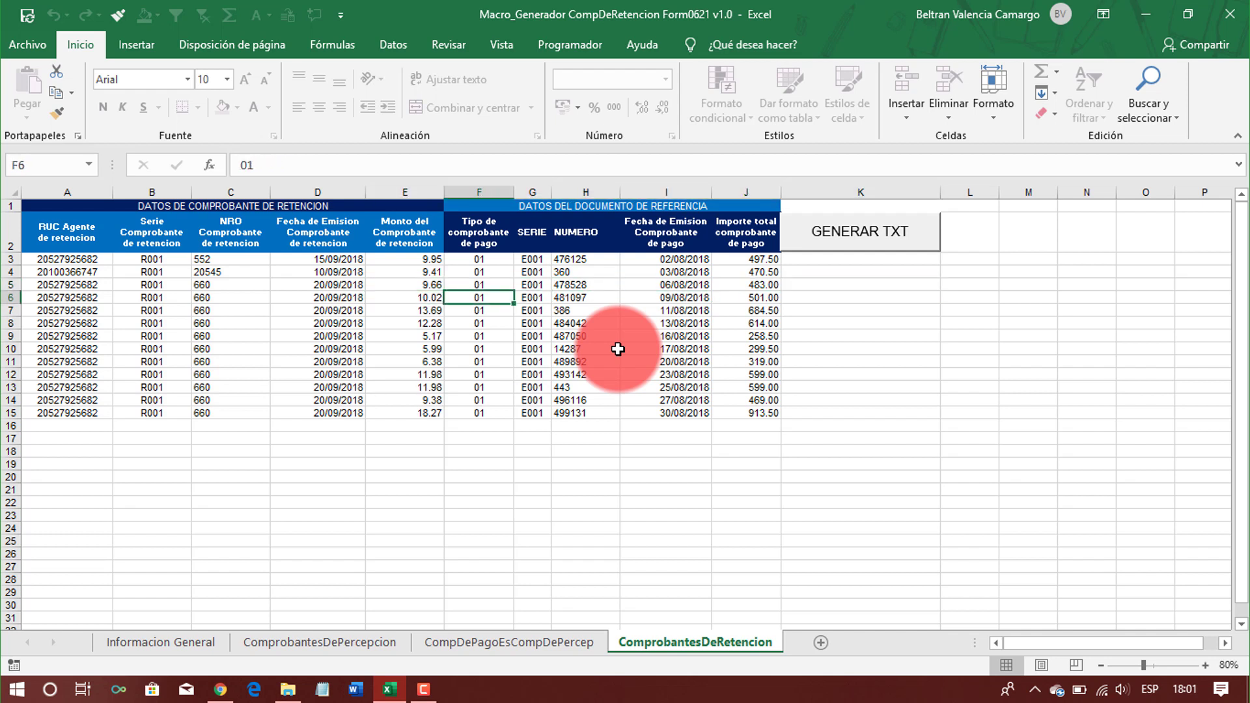
pyautogui.press('Right')
pyautogui.press('Right')
pyautogui.press('Right')
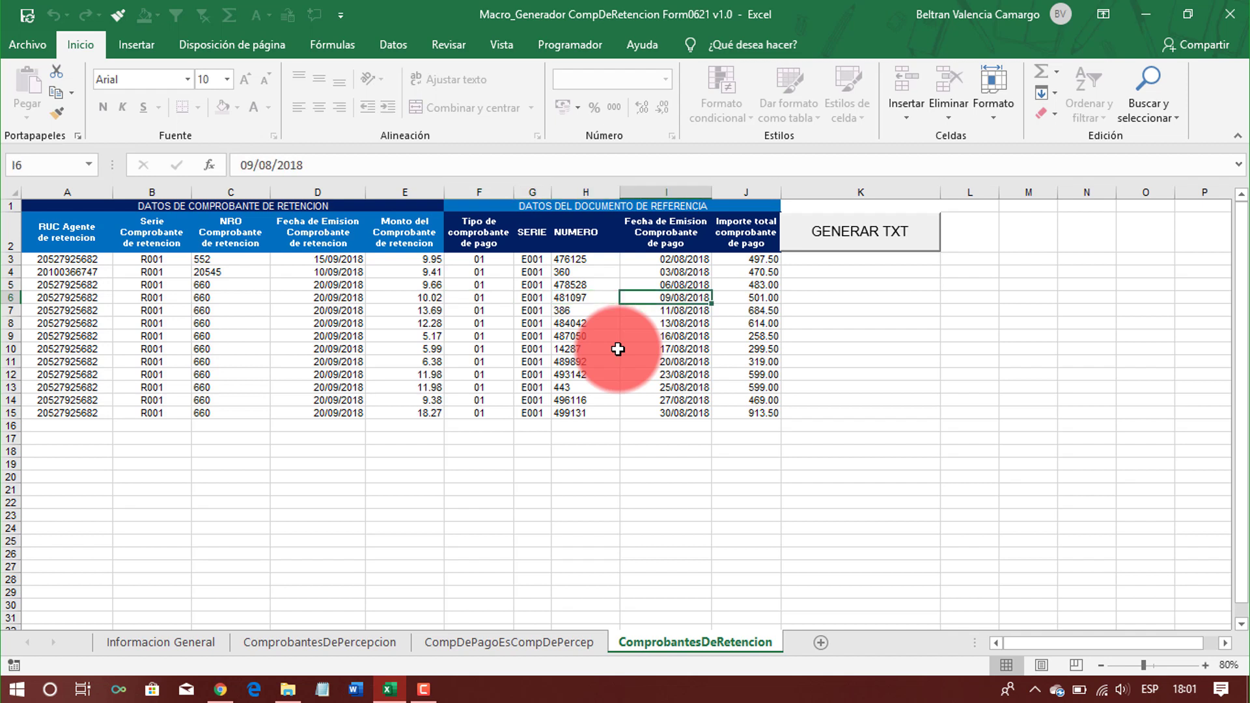
# Examine the second record in row 4, from the reference document's number back to the agent's RUC
pyautogui.press('Up')
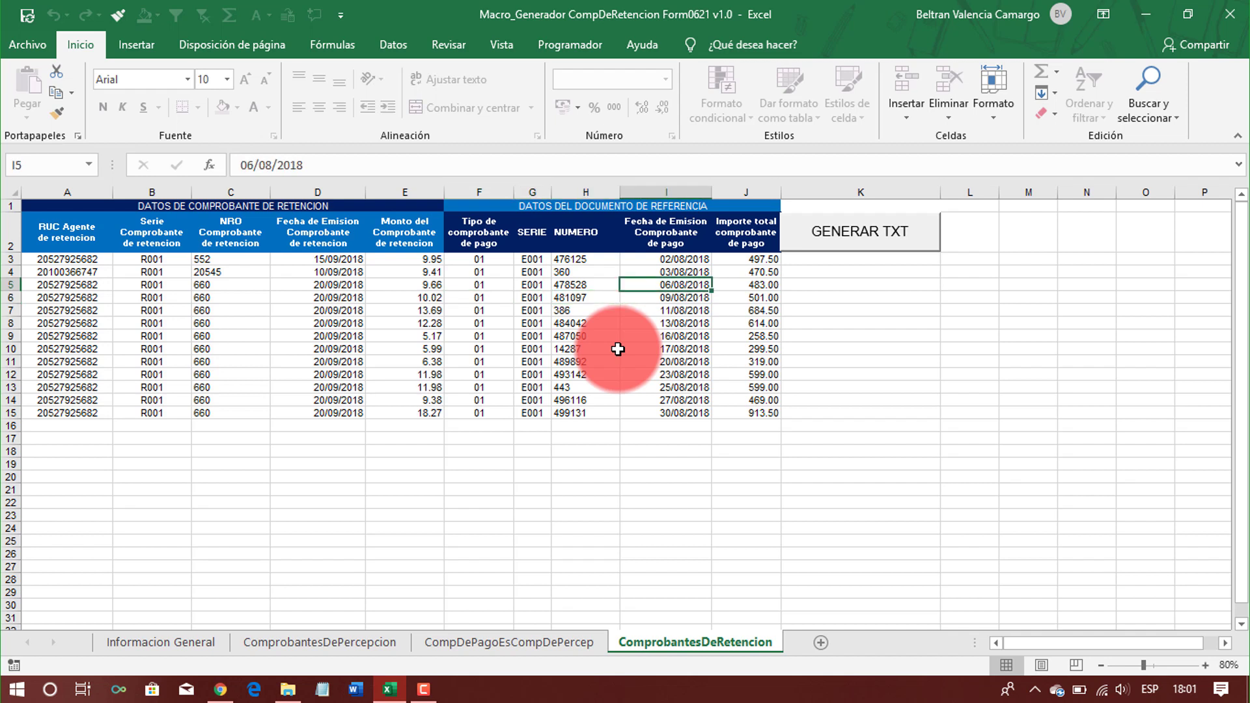
pyautogui.press('Left')
pyautogui.press('Up')
pyautogui.press('Left')
pyautogui.press('Left')
pyautogui.press('Left')
pyautogui.press('Left')
pyautogui.press('Left')
pyautogui.press('Left')
pyautogui.press('Left')
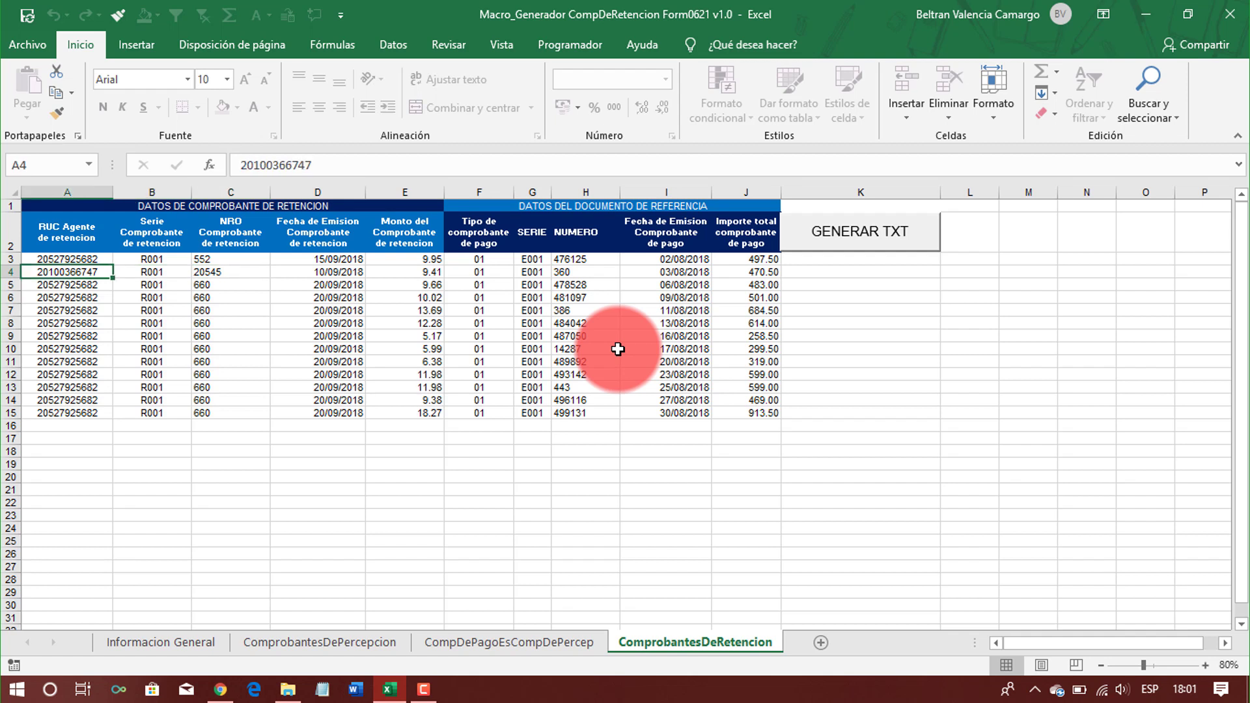
# Examine the retention voucher's series, number, issue date and amount in row 4, up to the payment voucher type
pyautogui.press('Right')
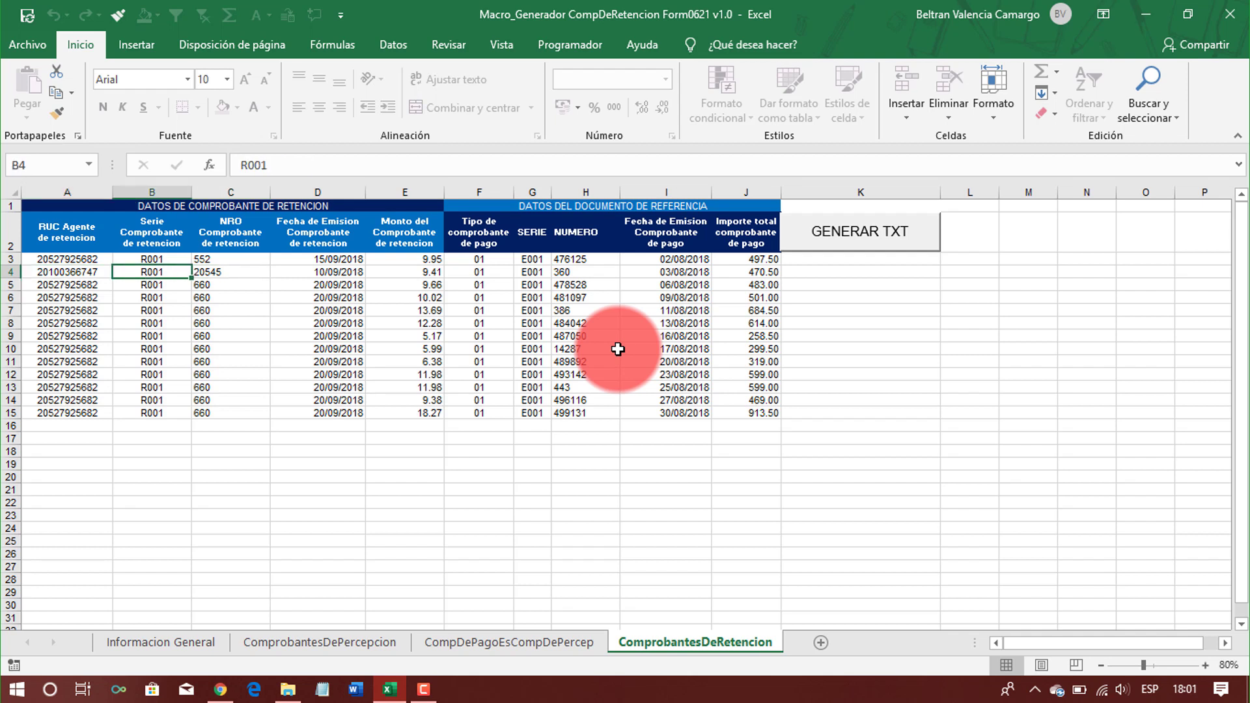
pyautogui.press('Right')
pyautogui.press('Right')
pyautogui.press('Right')
pyautogui.press('Right')
pyautogui.press('Left')
pyautogui.press('Left')
pyautogui.press('Left')
pyautogui.press('Left')
pyautogui.press('Left')
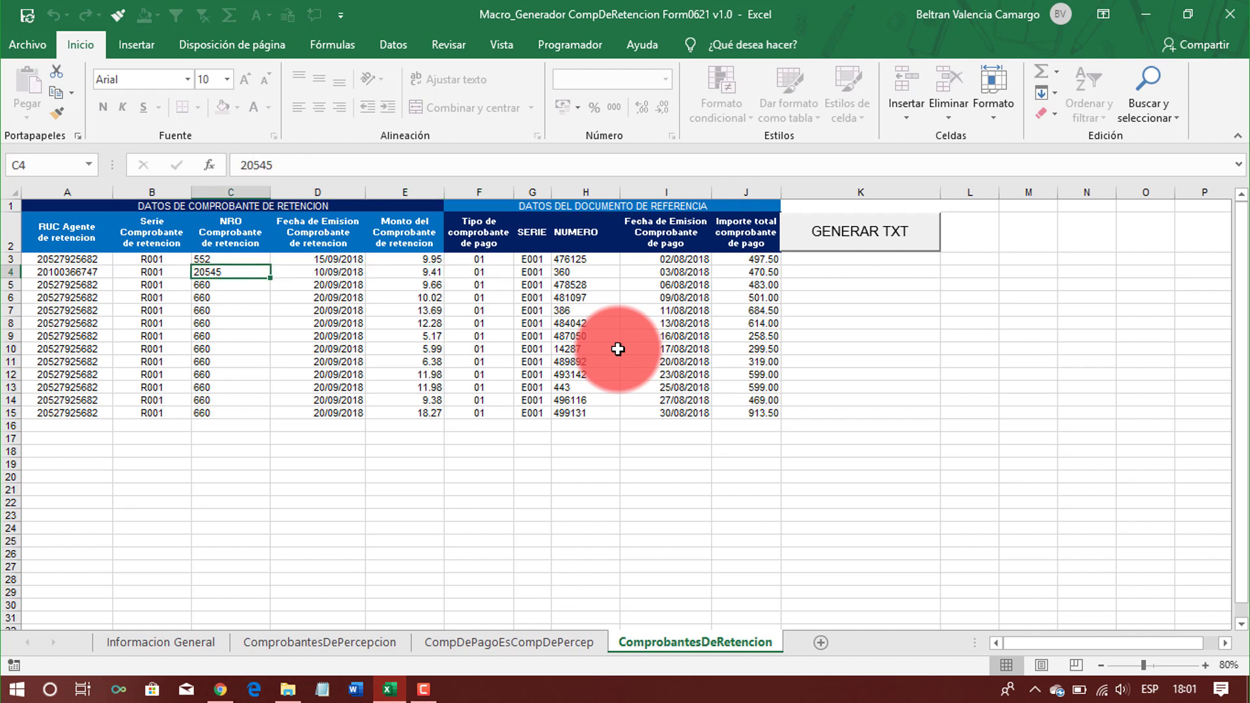
pyautogui.press('Right')
pyautogui.press('Right')
pyautogui.press('Right')
pyautogui.press('Right')
pyautogui.press('Right')
pyautogui.press('Right')
pyautogui.press('Right')
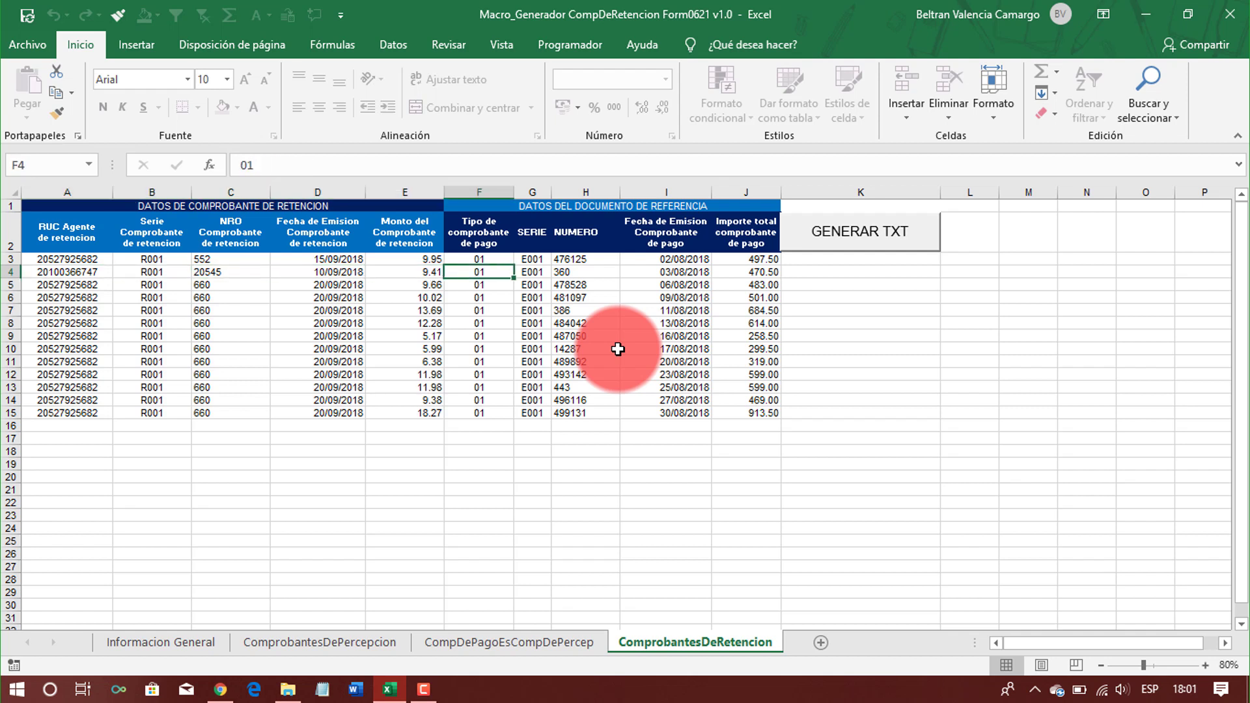
# Examine the headings under DATOS DEL DOCUMENTO DE REFERENCIA, from voucher type through series, number and issue date to total amount
pyautogui.press('Left')
pyautogui.press('Left')
pyautogui.press('Left')
pyautogui.press('Left')
pyautogui.press('Left')
pyautogui.press('Up')
pyautogui.press('Up')
pyautogui.press('Up')
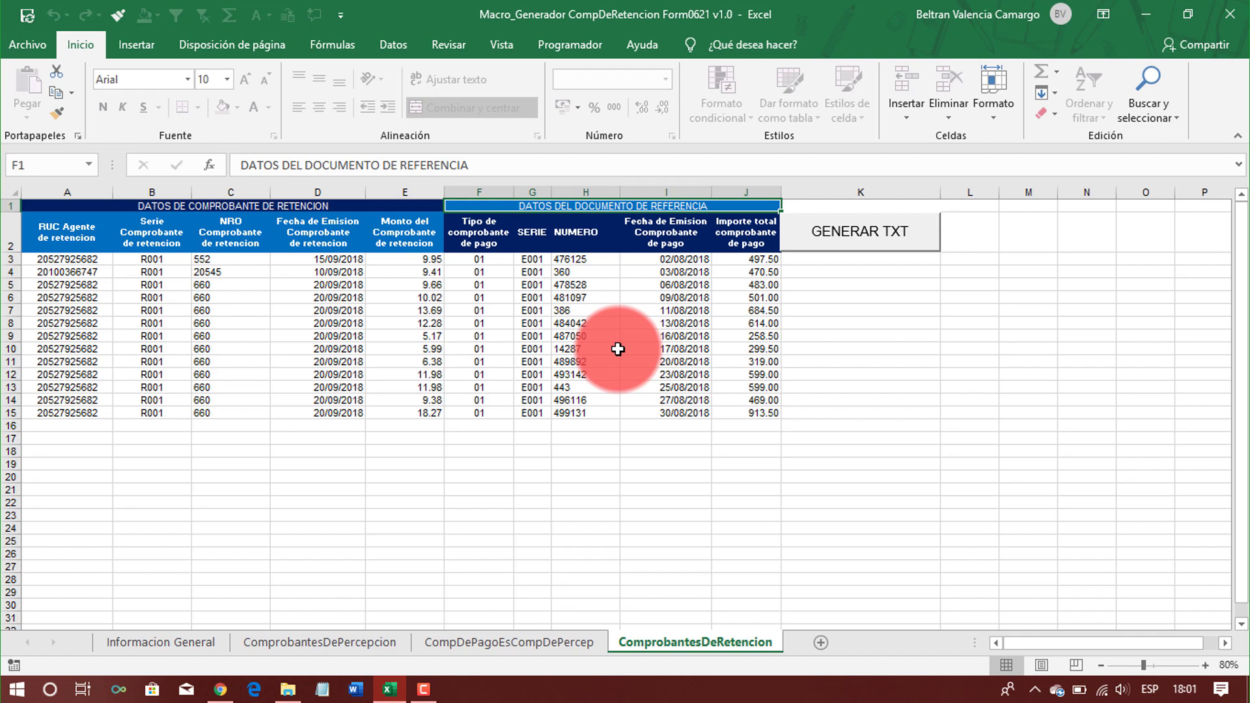
pyautogui.press('Down')
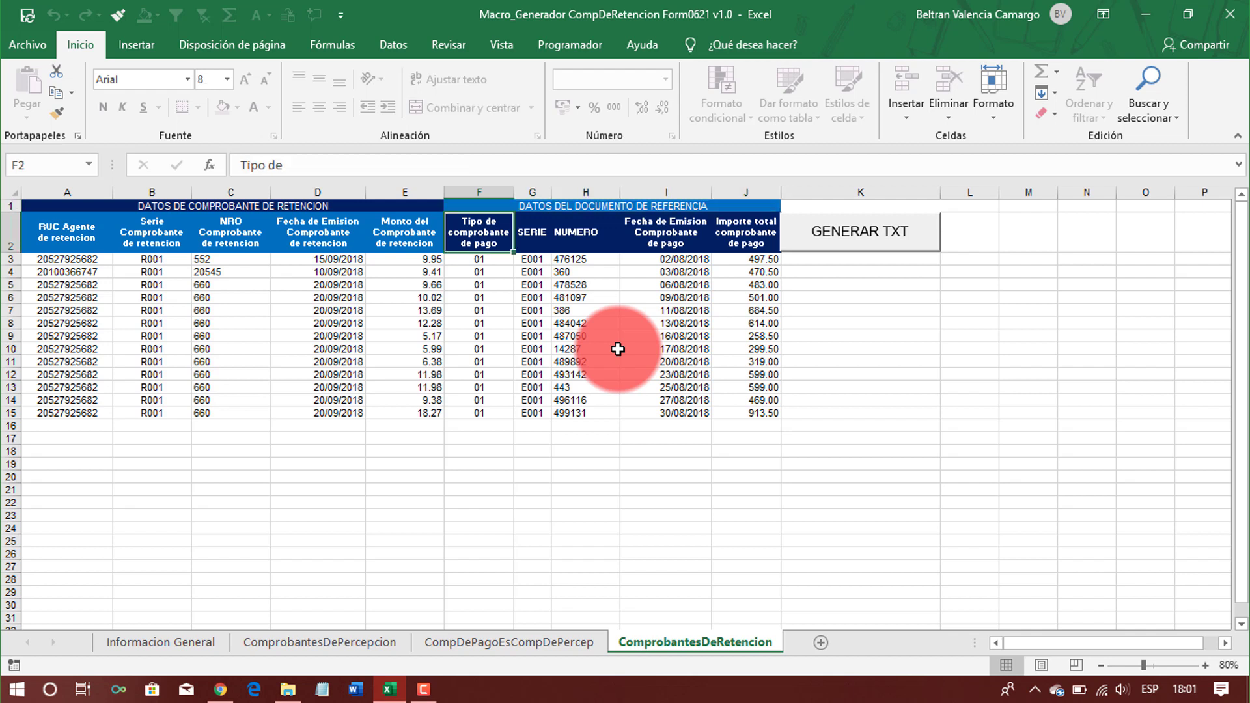
pyautogui.press('Right')
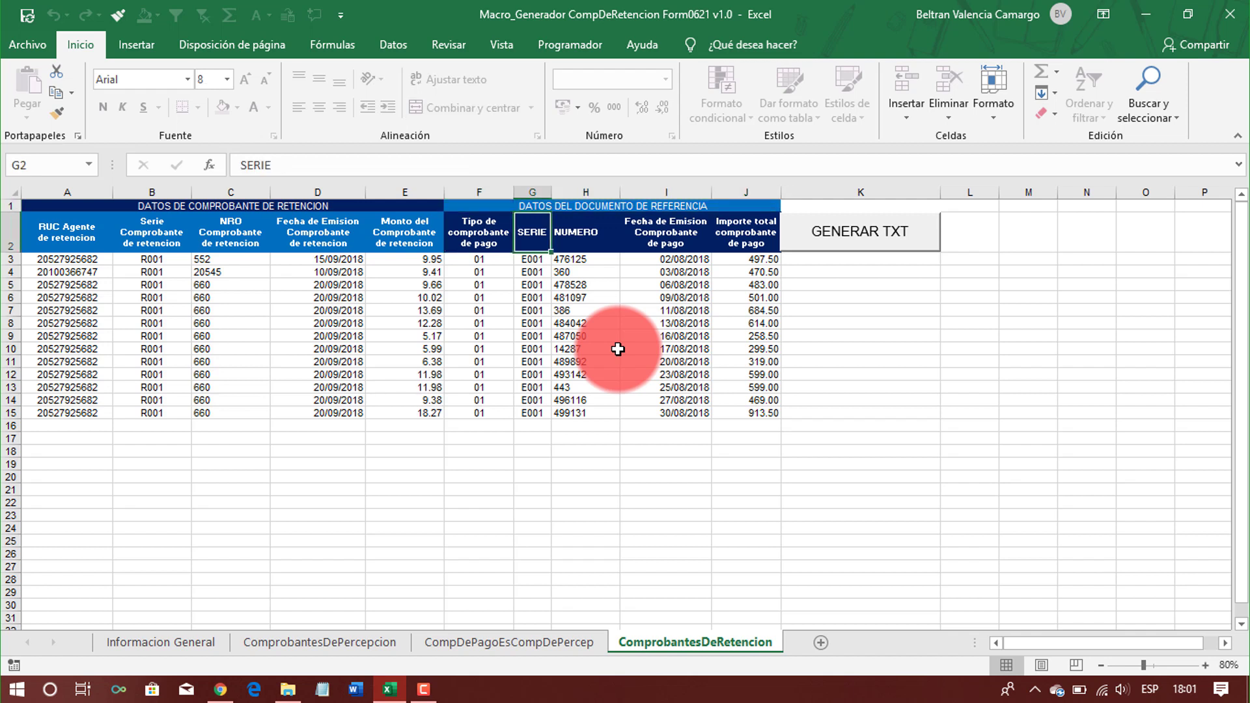
pyautogui.press('Left')
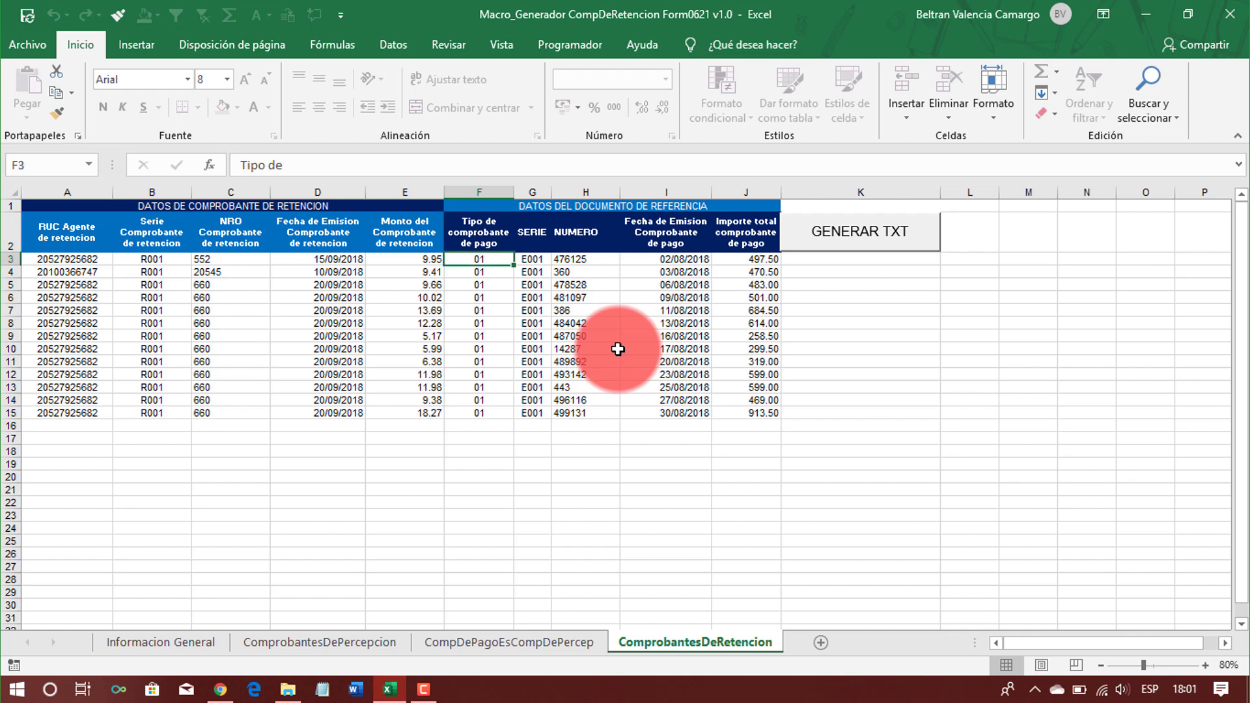
pyautogui.press('Right')
pyautogui.press('Right')
pyautogui.press('Right')
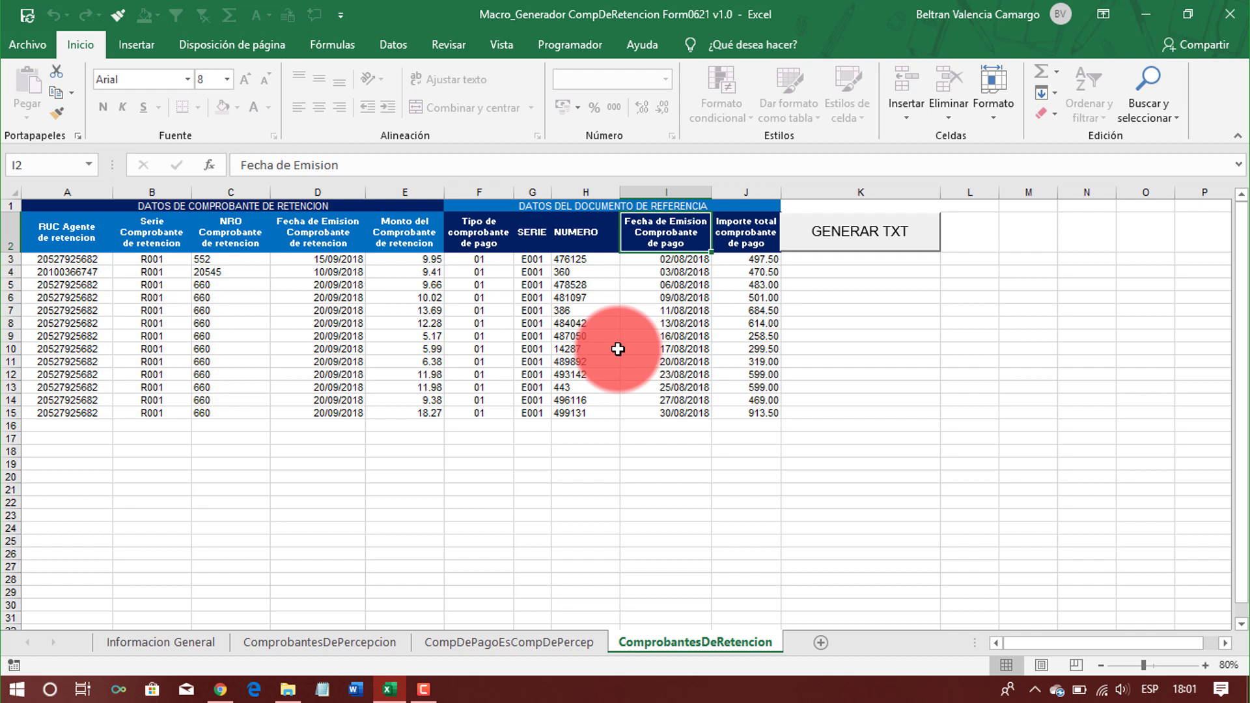
pyautogui.press('Right')
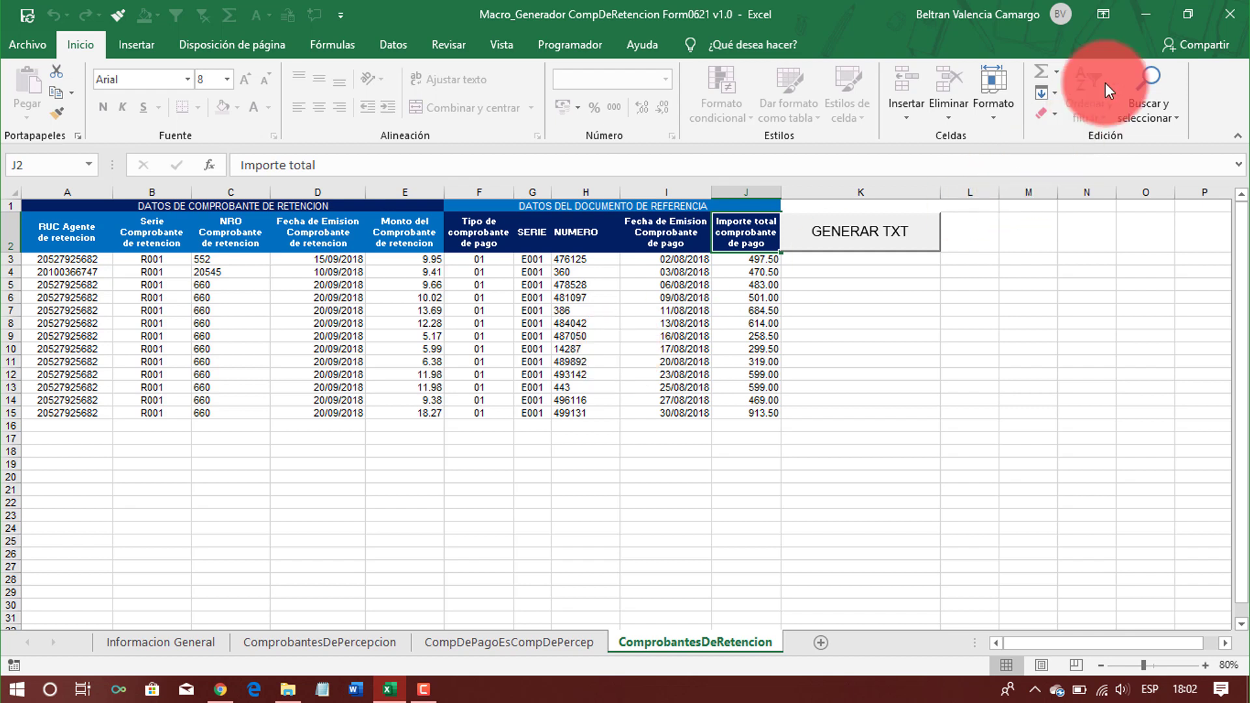
pyautogui.click(1144, 12)
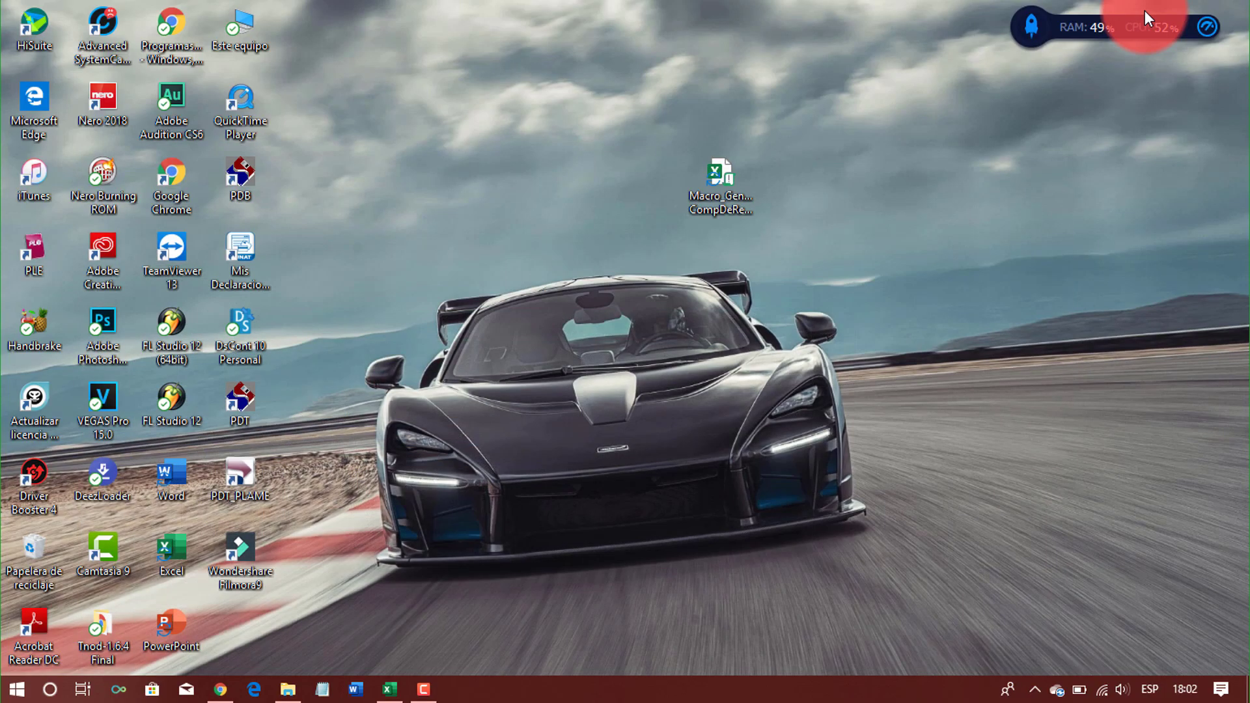
pyautogui.rightClick(765, 306)
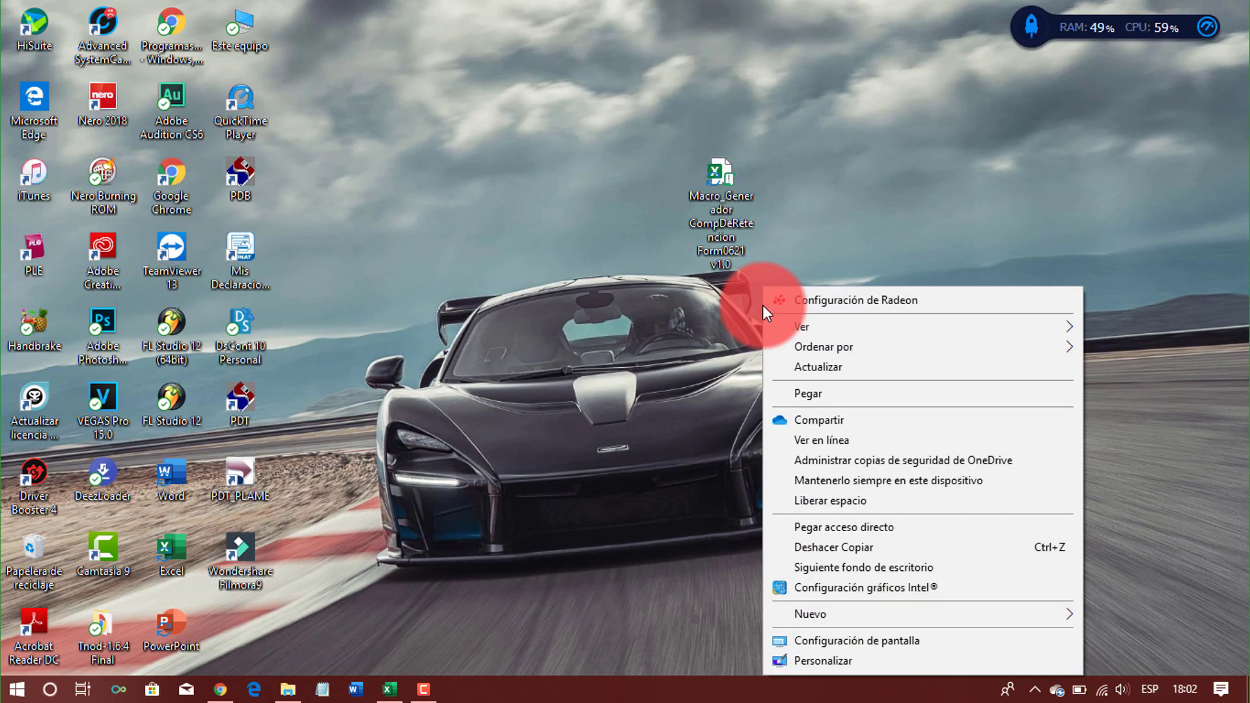
pyautogui.click(823, 391)
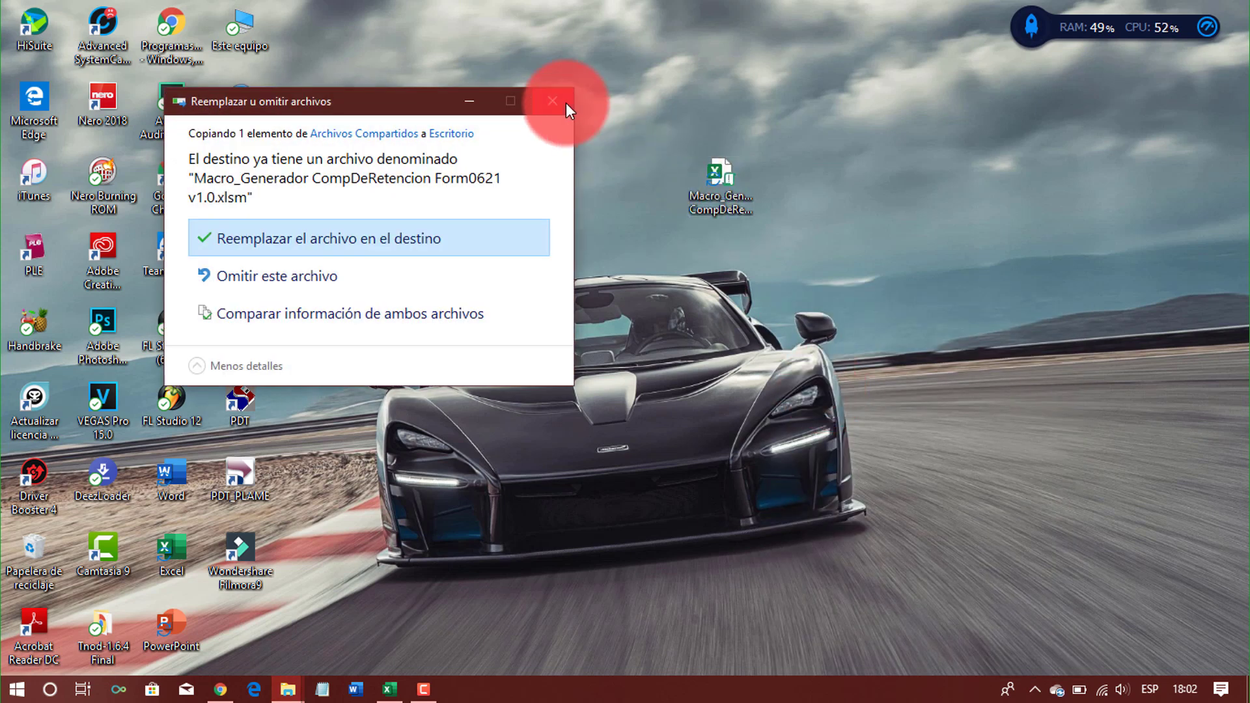
pyautogui.click(563, 99)
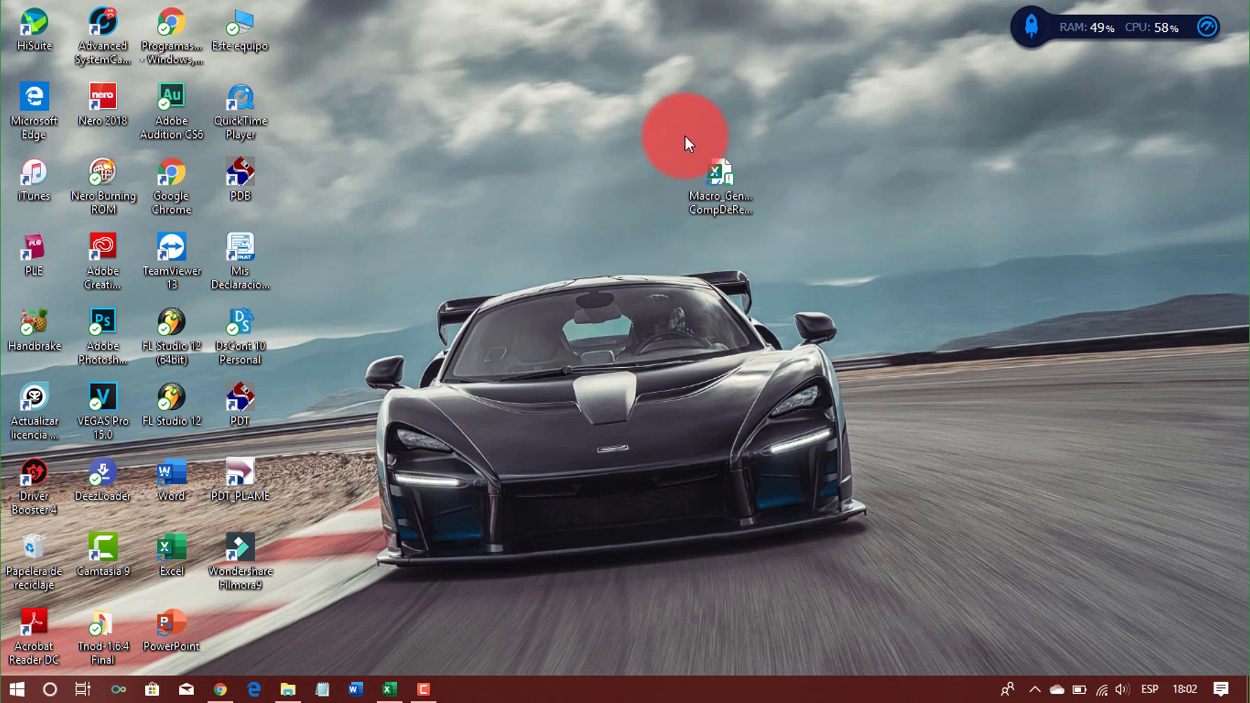
pyautogui.click(715, 170)
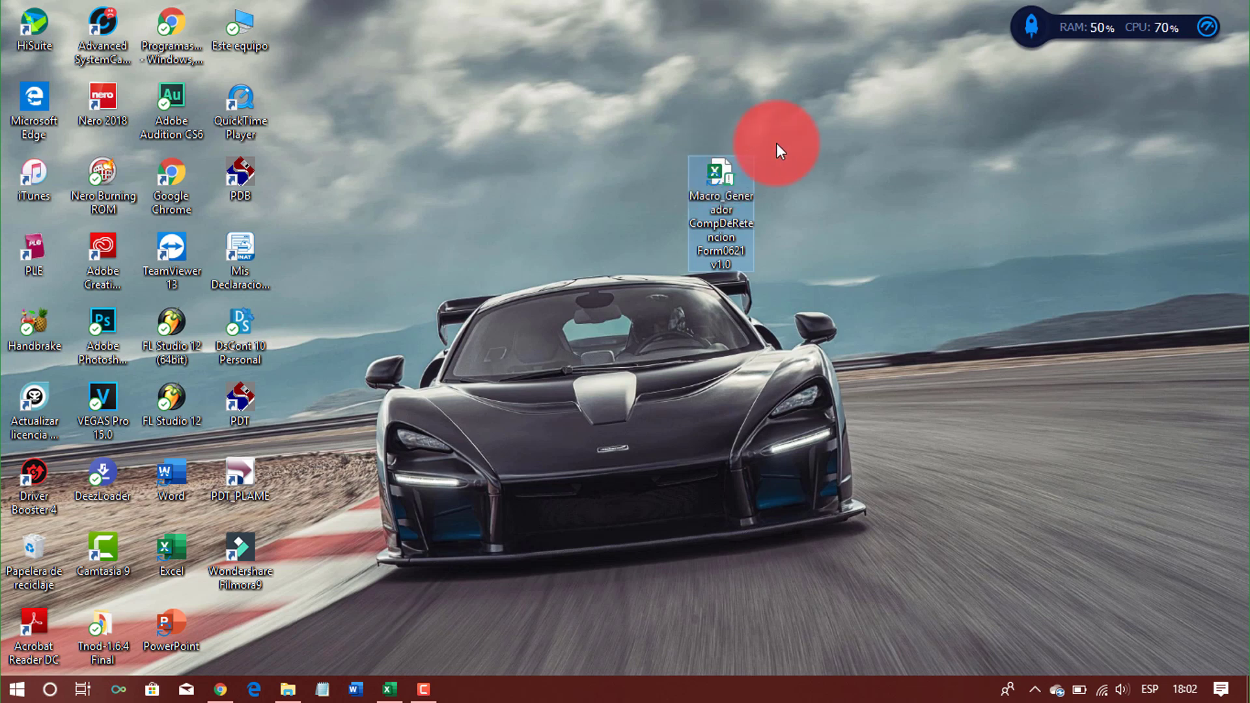
pyautogui.click(394, 692)
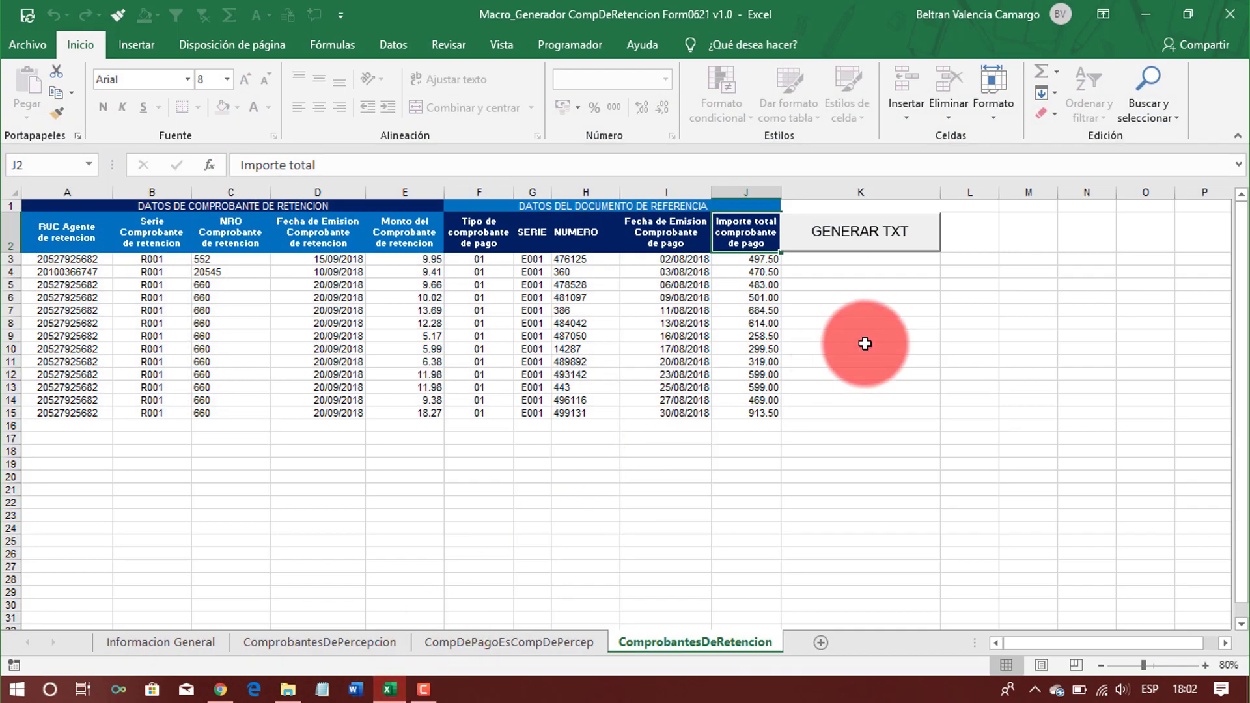
# Generate the TXT file from the retention sheet and place it just below the macro workbook on the desktop
pyautogui.click(864, 344)
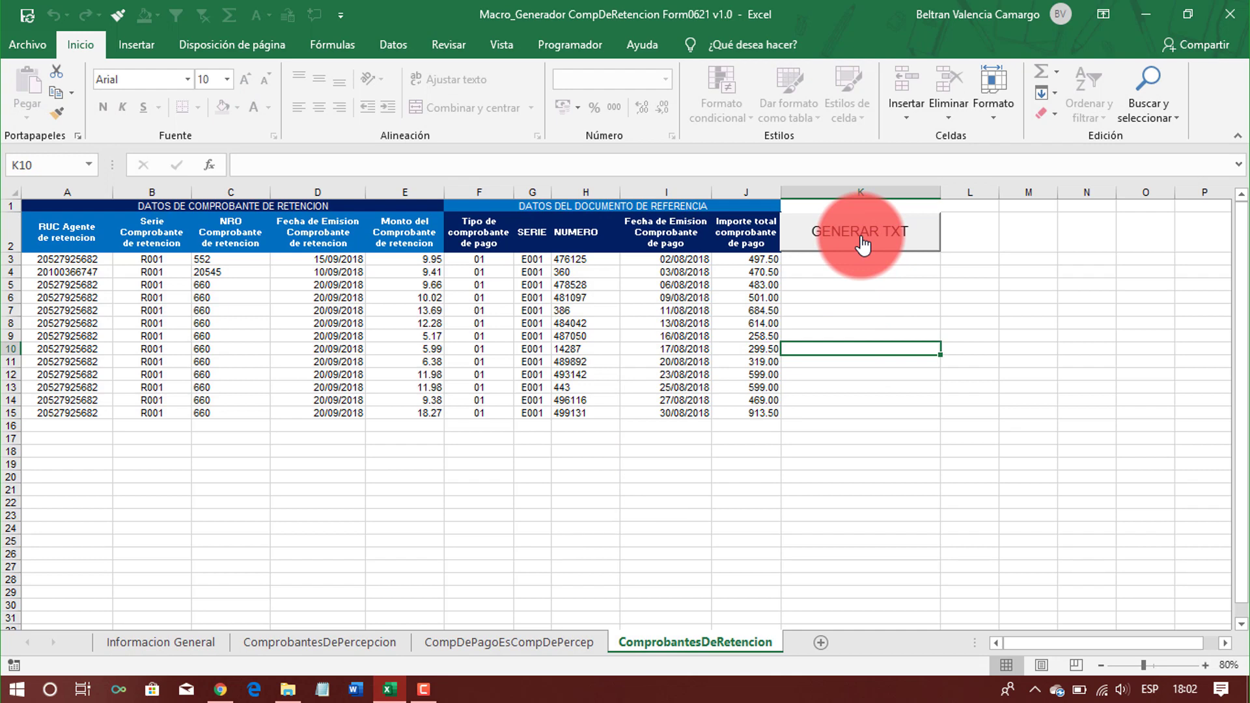
pyautogui.click(863, 244)
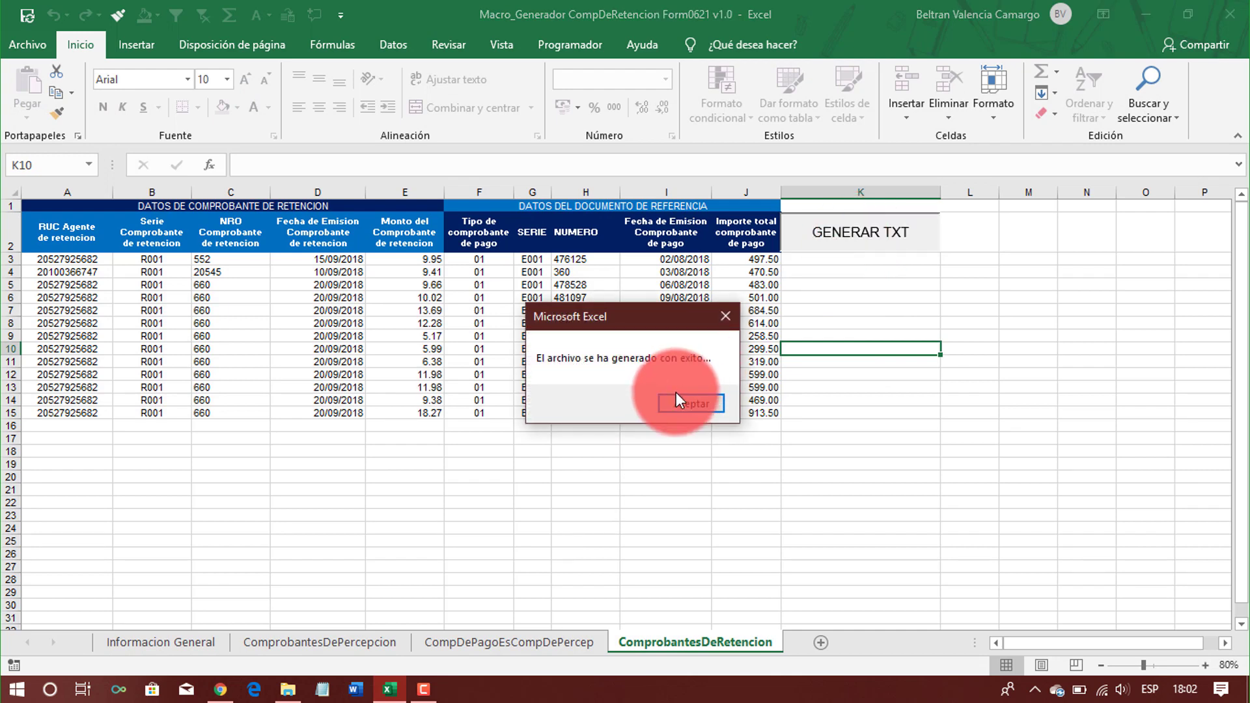
pyautogui.click(673, 402)
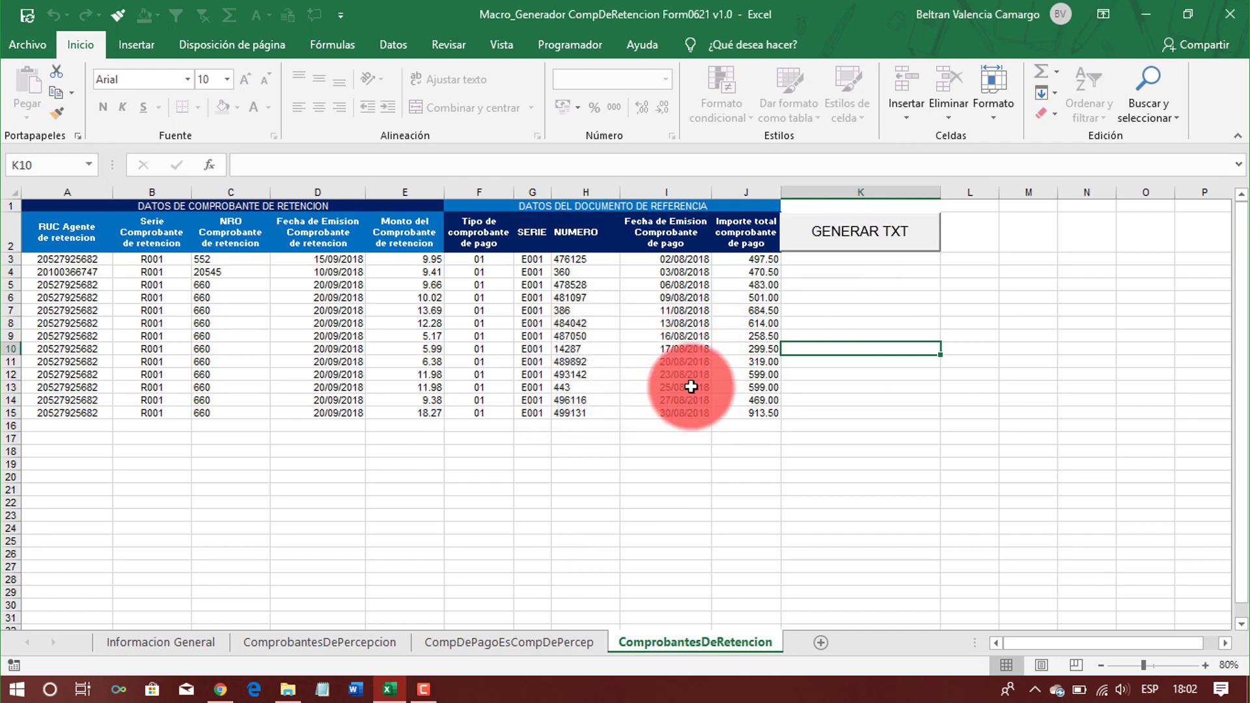
pyautogui.click(1149, 14)
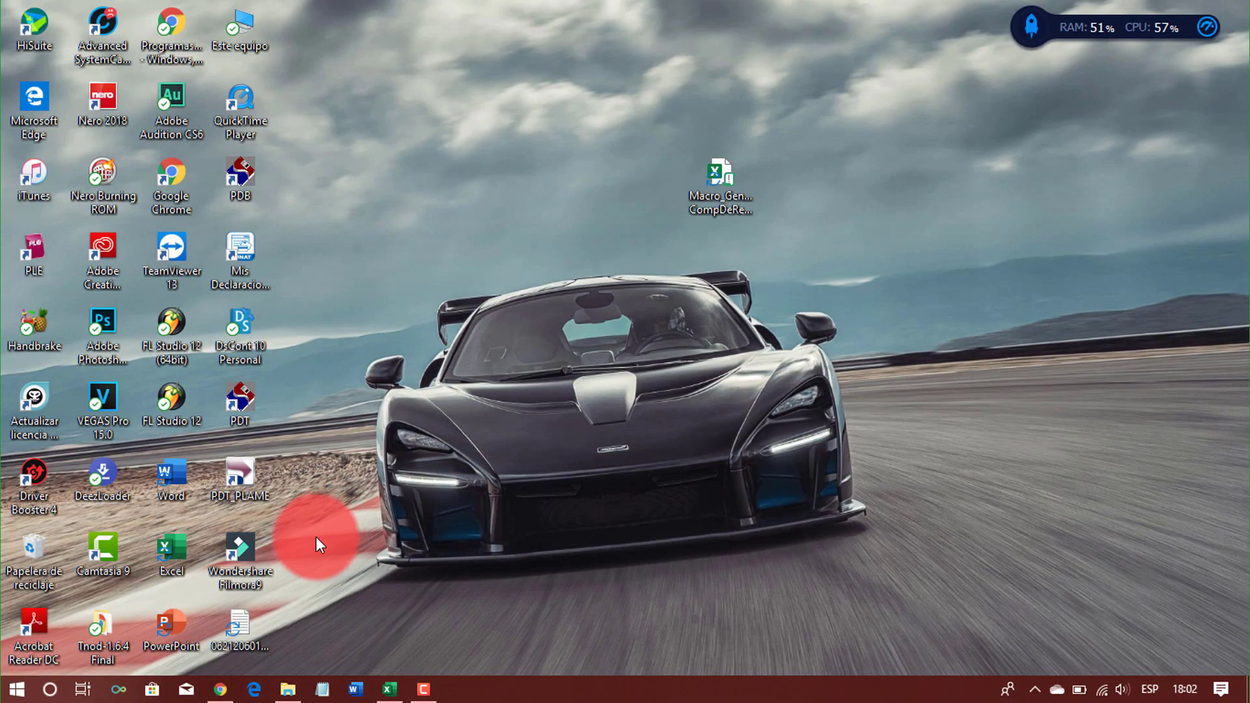
pyautogui.moveTo(240, 622); pyautogui.dragTo(716, 286)
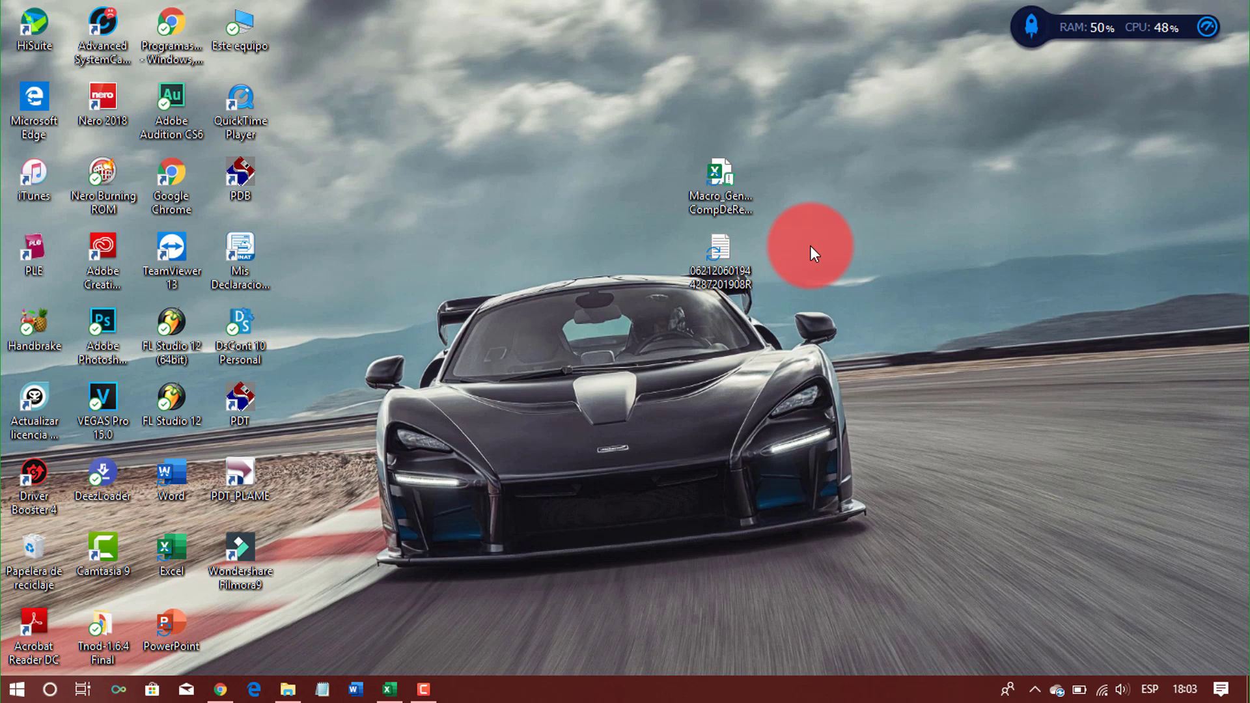
pyautogui.doubleClick(230, 253)
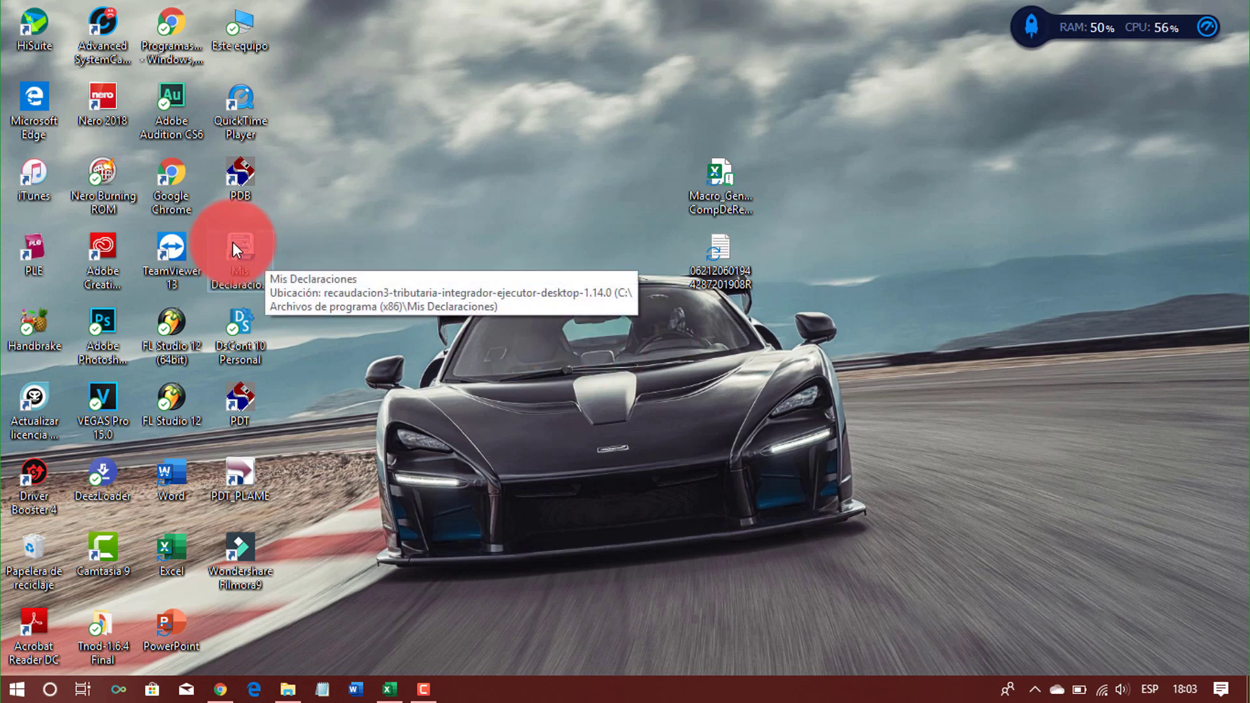
pyautogui.click(224, 682)
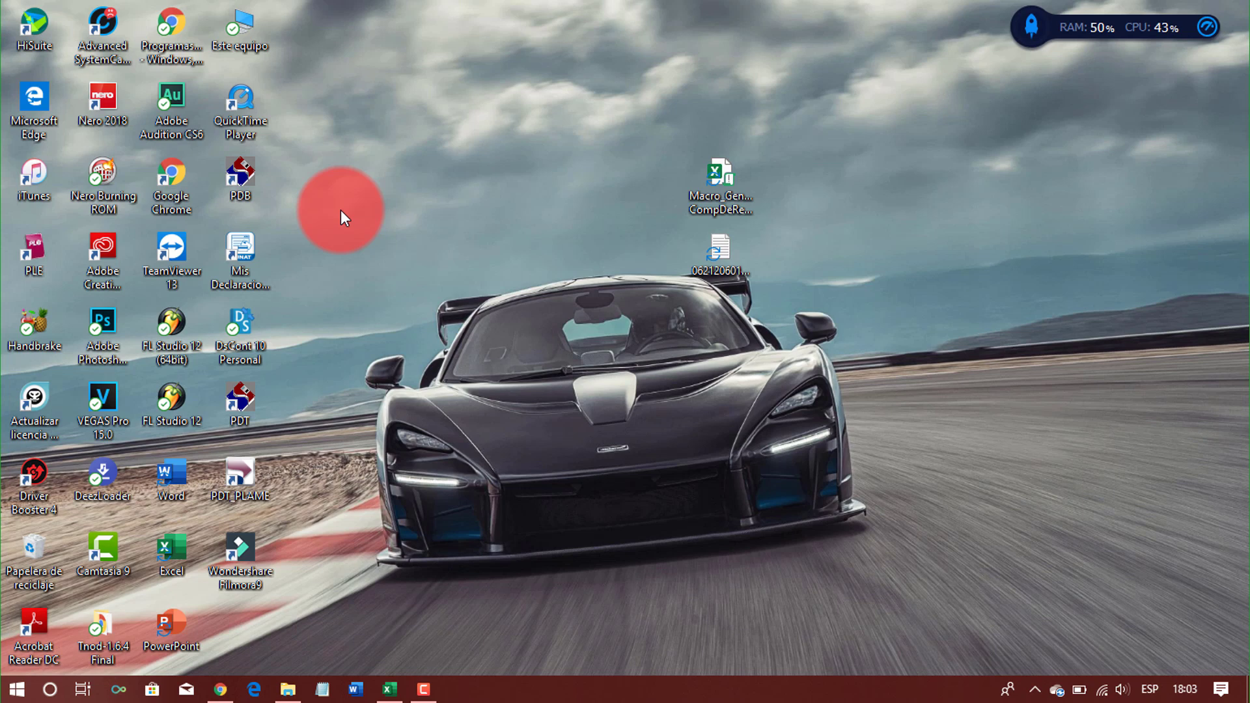
pyautogui.rightClick(241, 246)
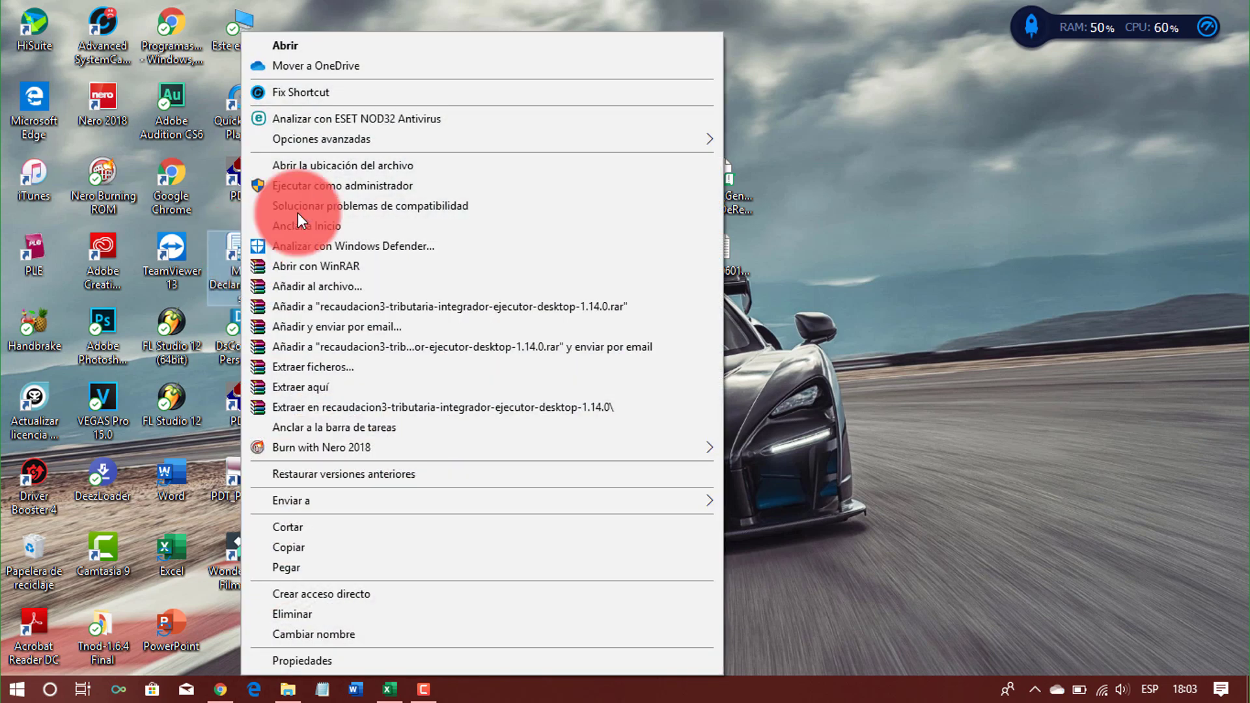
pyautogui.click(846, 202)
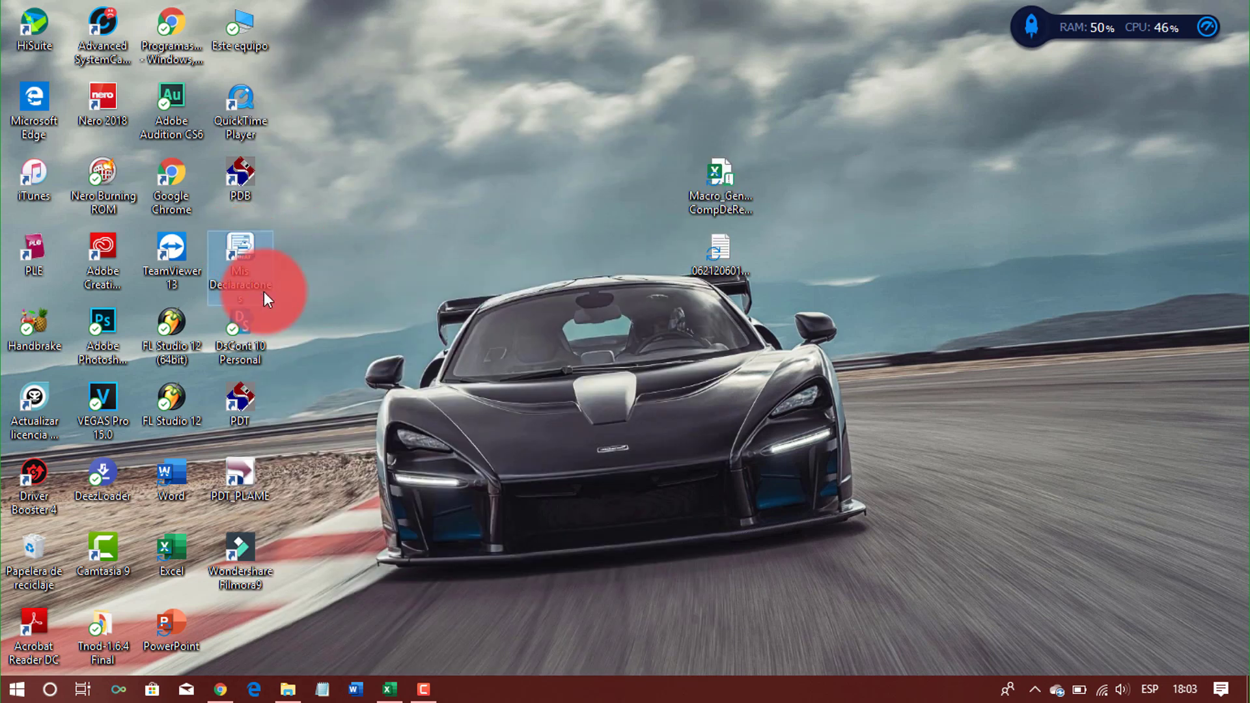
# Switch to the SUNAT website in Chrome and locate the new platform's Mis Declaraciones y Pagos access
pyautogui.click(219, 690)
pyautogui.moveTo(501, 214)
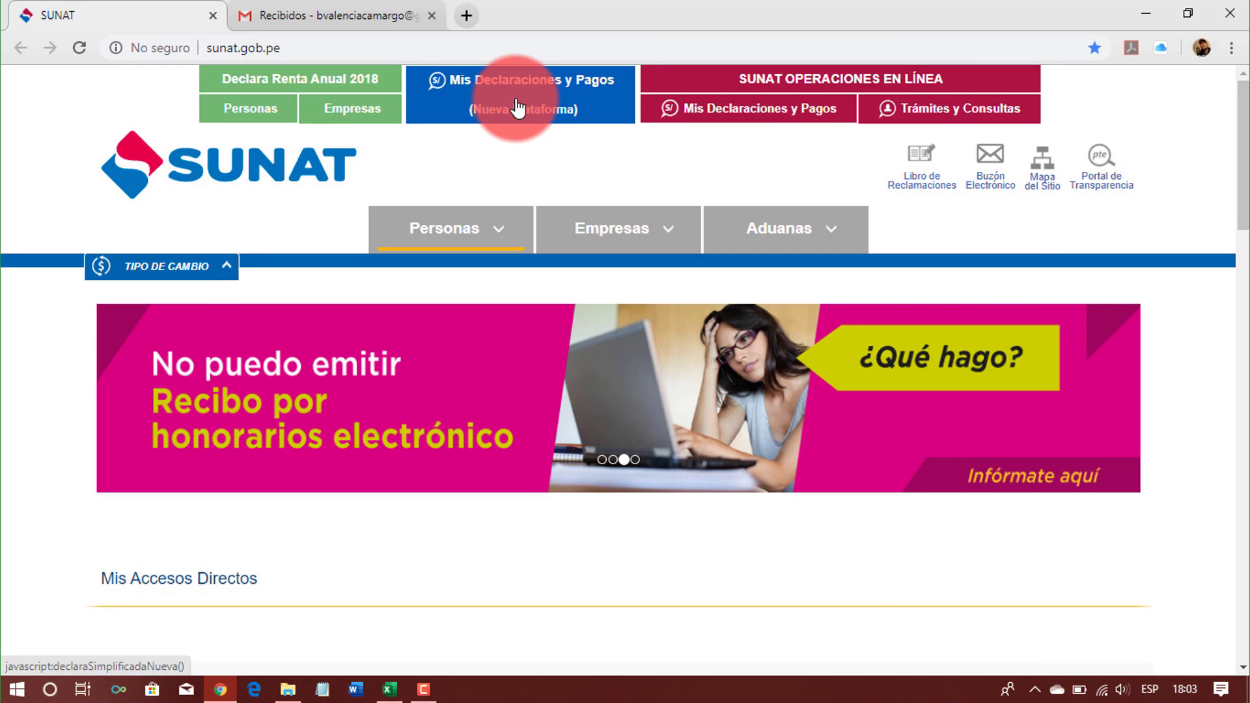
# Open the new Mis Declaraciones y Pagos platform and sign in by RUC with the filled-in credentials, completing the robot check
pyautogui.click(519, 98)
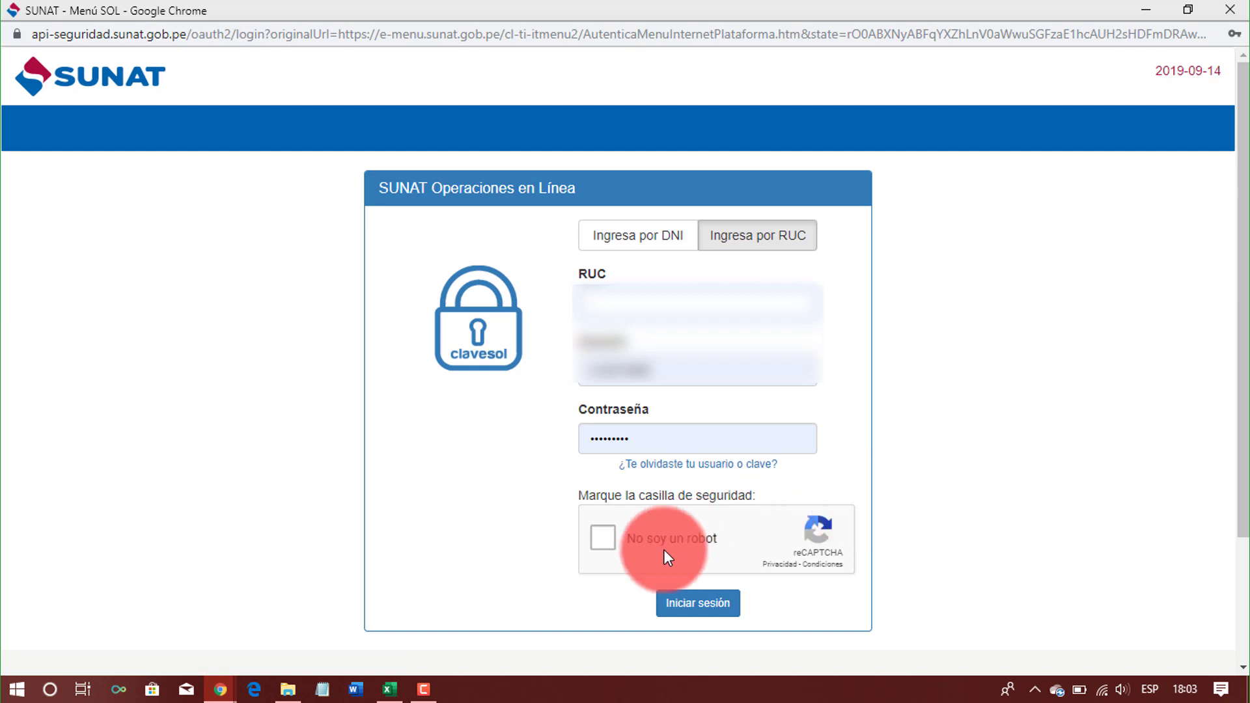
pyautogui.click(603, 538)
pyautogui.click(686, 605)
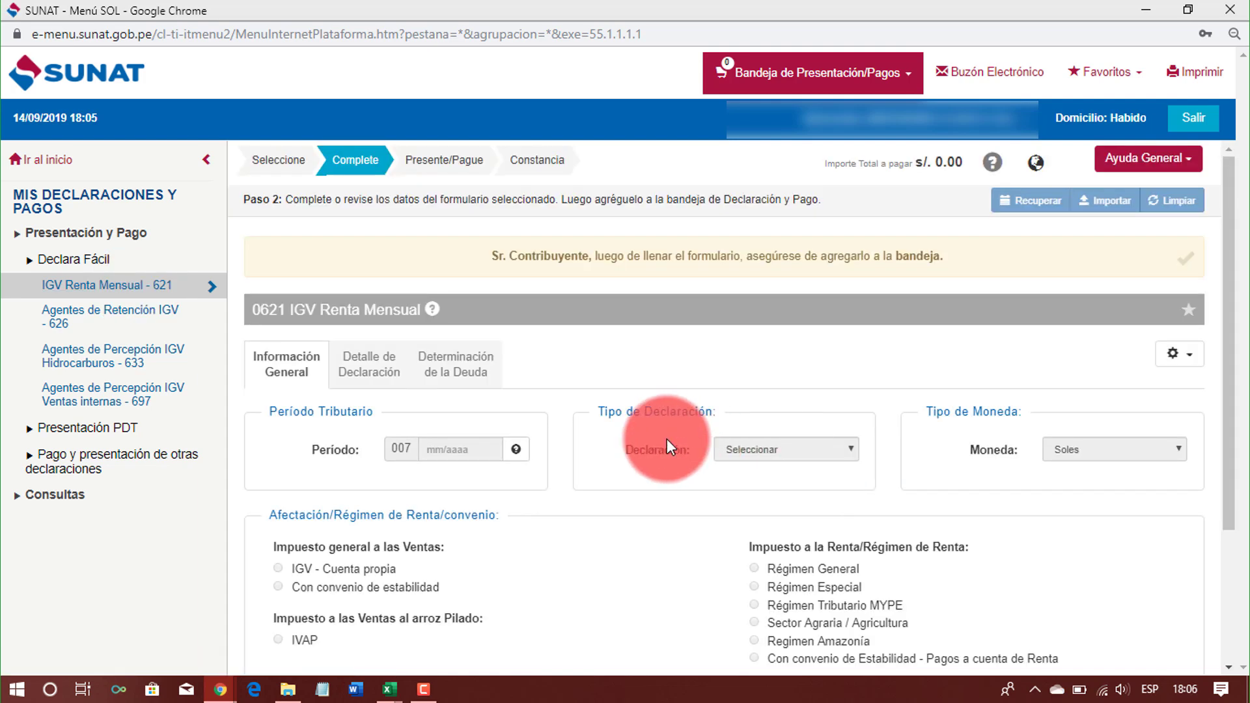
# Set Form 0621's tax period to 08-2019, answer No to the declaration without movement, and continue to the declaration detail
pyautogui.click(452, 450)
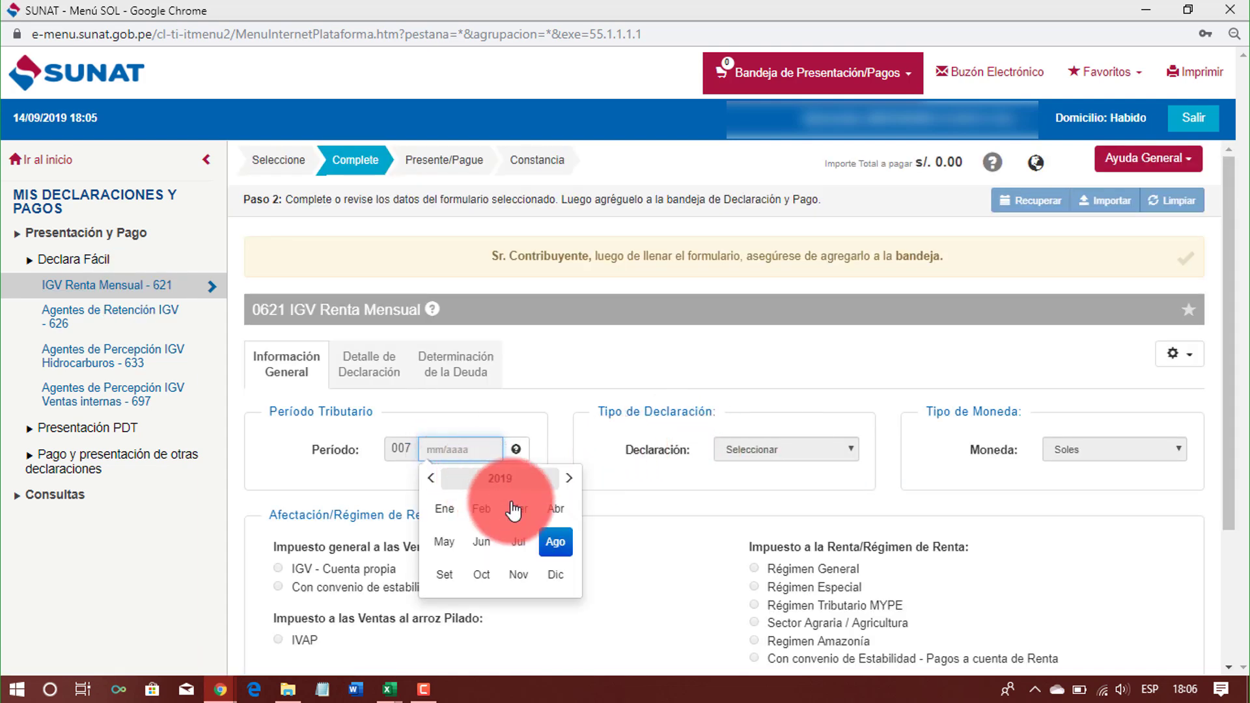
pyautogui.click(556, 542)
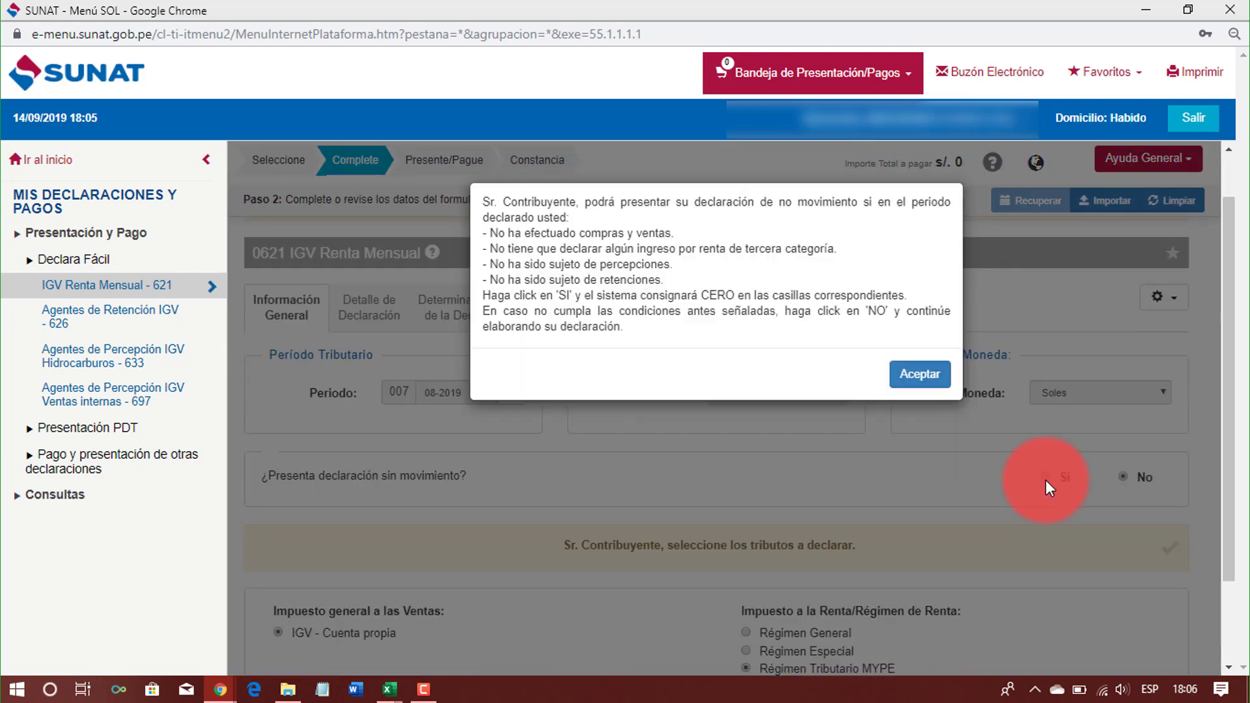
pyautogui.click(919, 375)
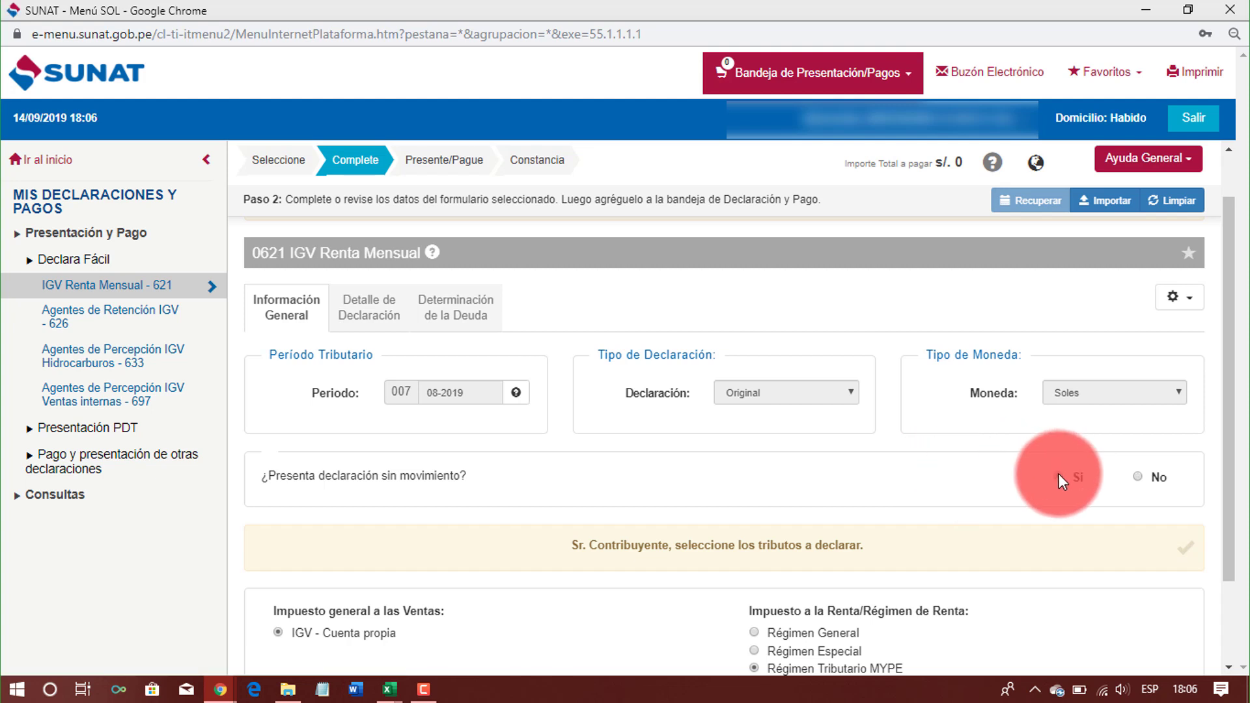
pyautogui.click(1135, 476)
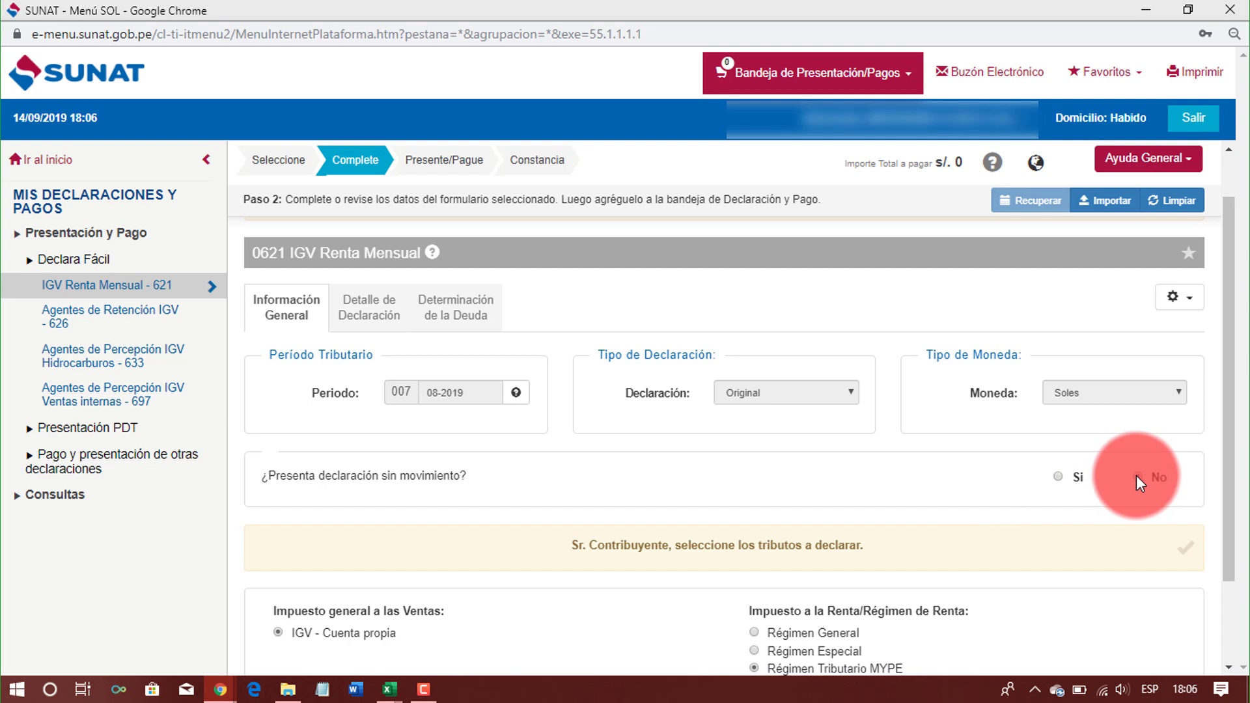
pyautogui.scroll(-2, 849, 508)
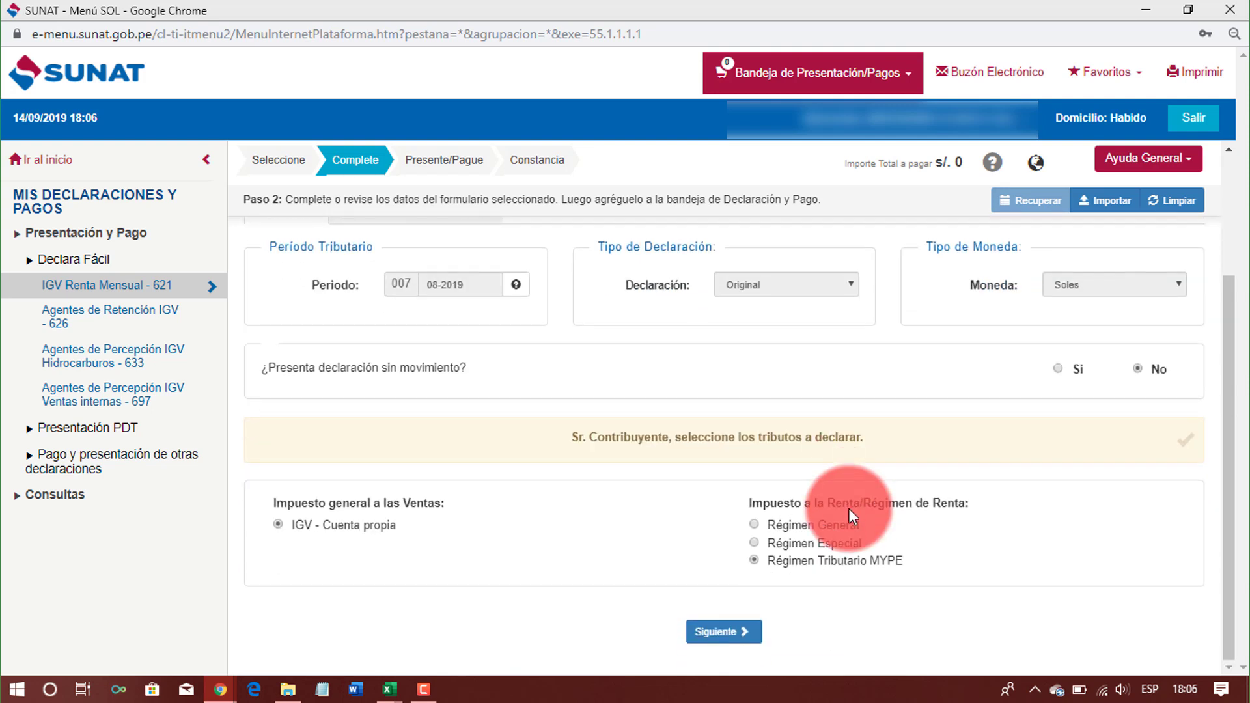
pyautogui.click(728, 632)
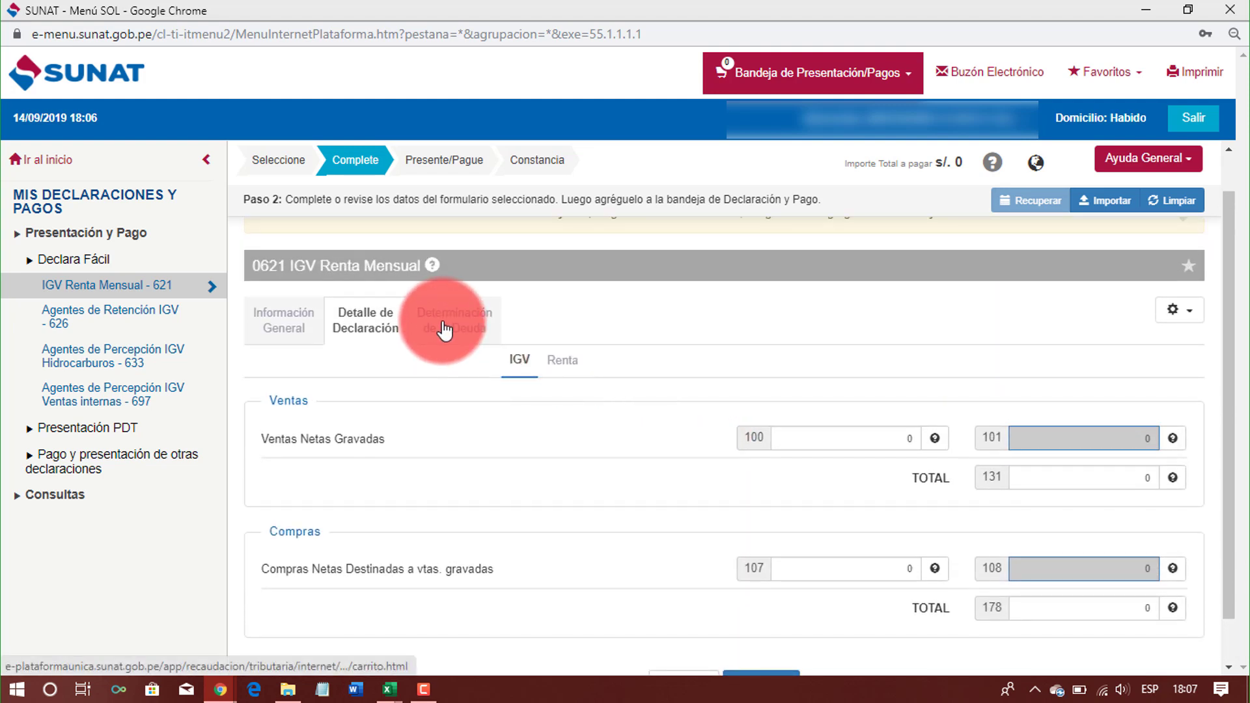
# Open the casilla 179 assistant under Determinación de la Deuda and try to edit casilla 686, cancelling the import notice
pyautogui.click(444, 328)
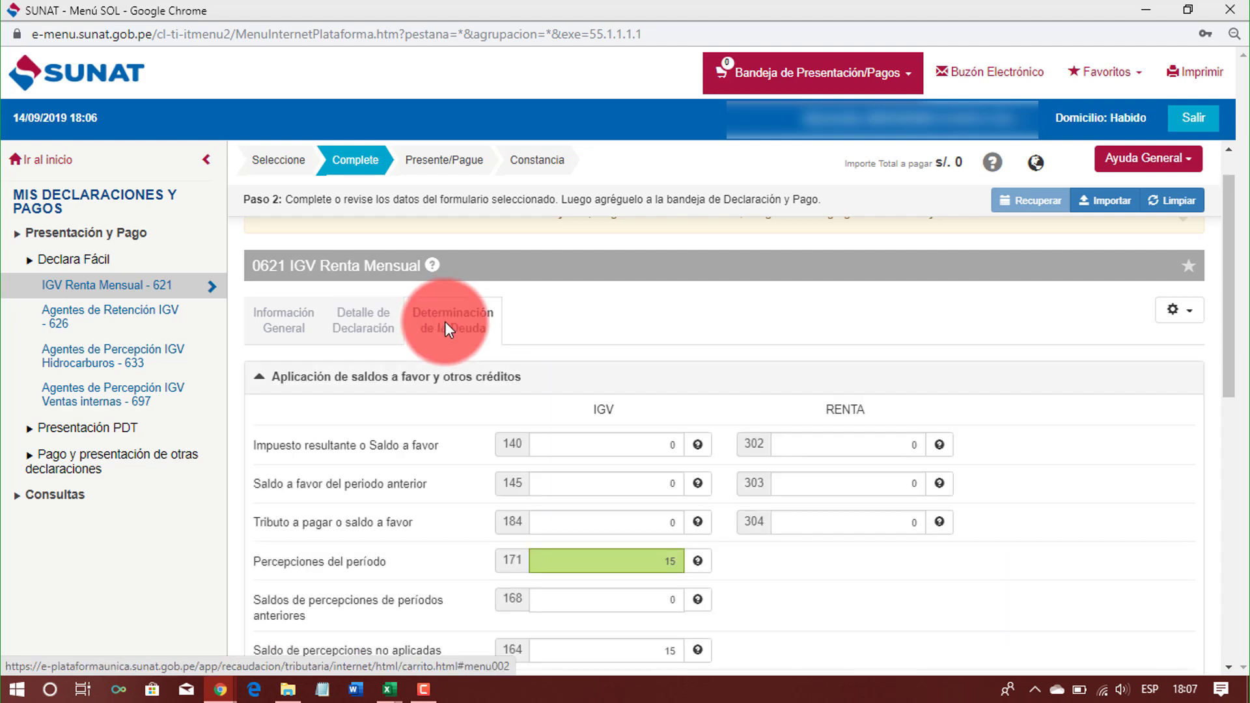
pyautogui.click(618, 443)
pyautogui.scroll(-1, 619, 443)
pyautogui.scroll(-2, 619, 444)
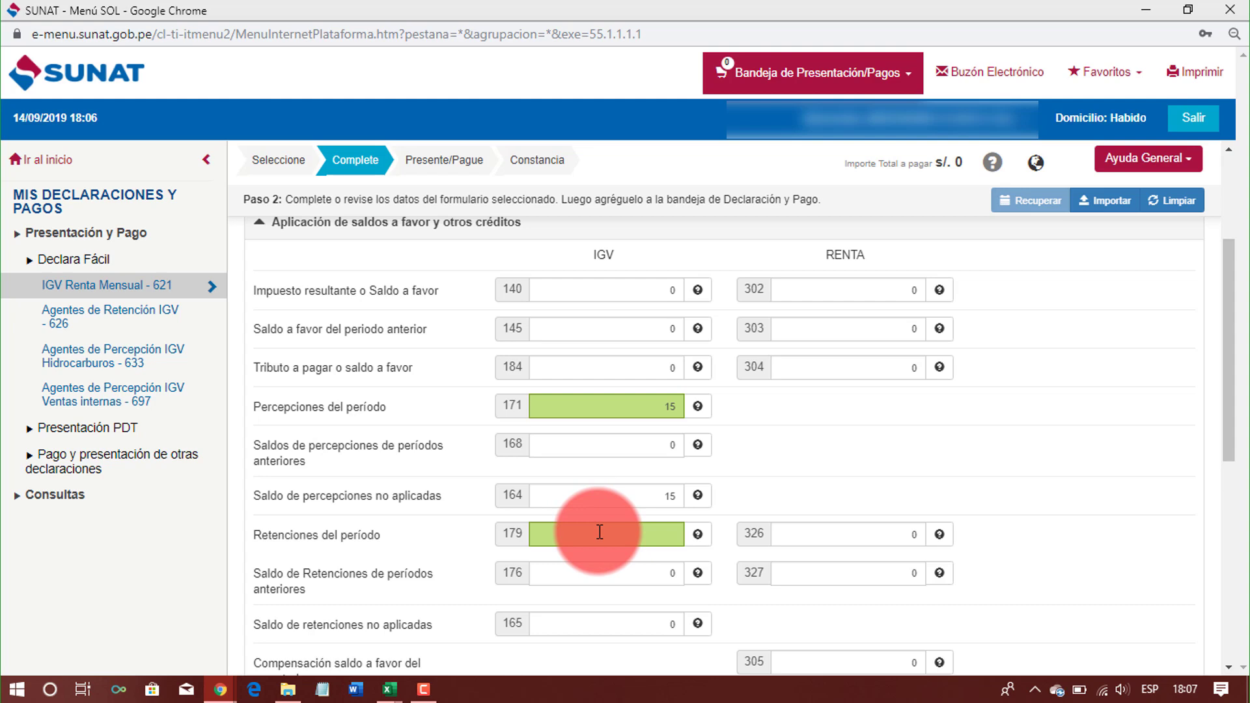
pyautogui.click(600, 532)
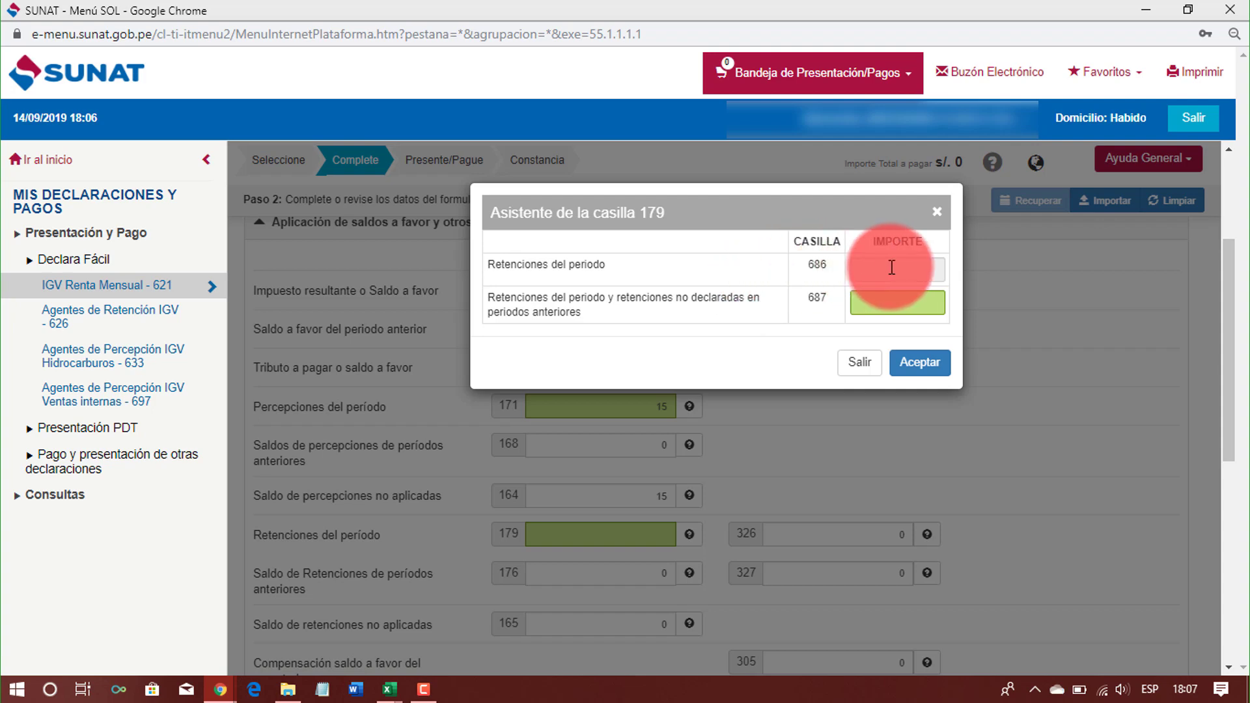
pyautogui.click(913, 265)
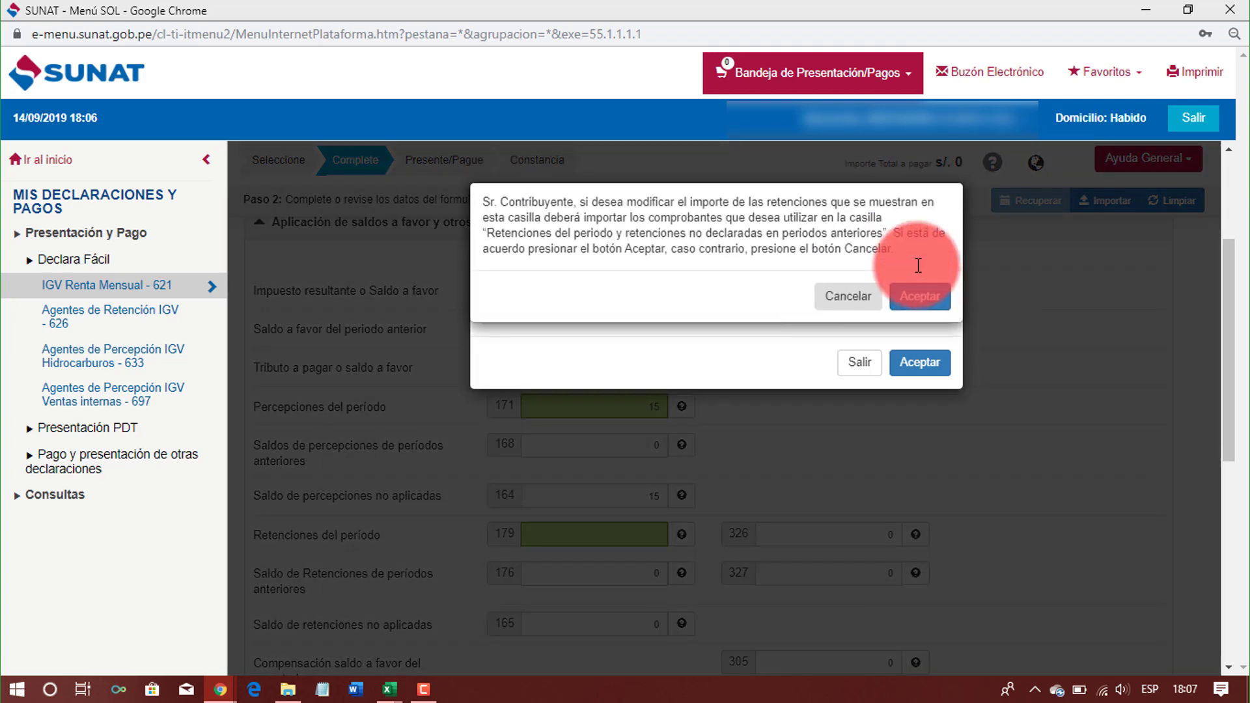
pyautogui.click(853, 301)
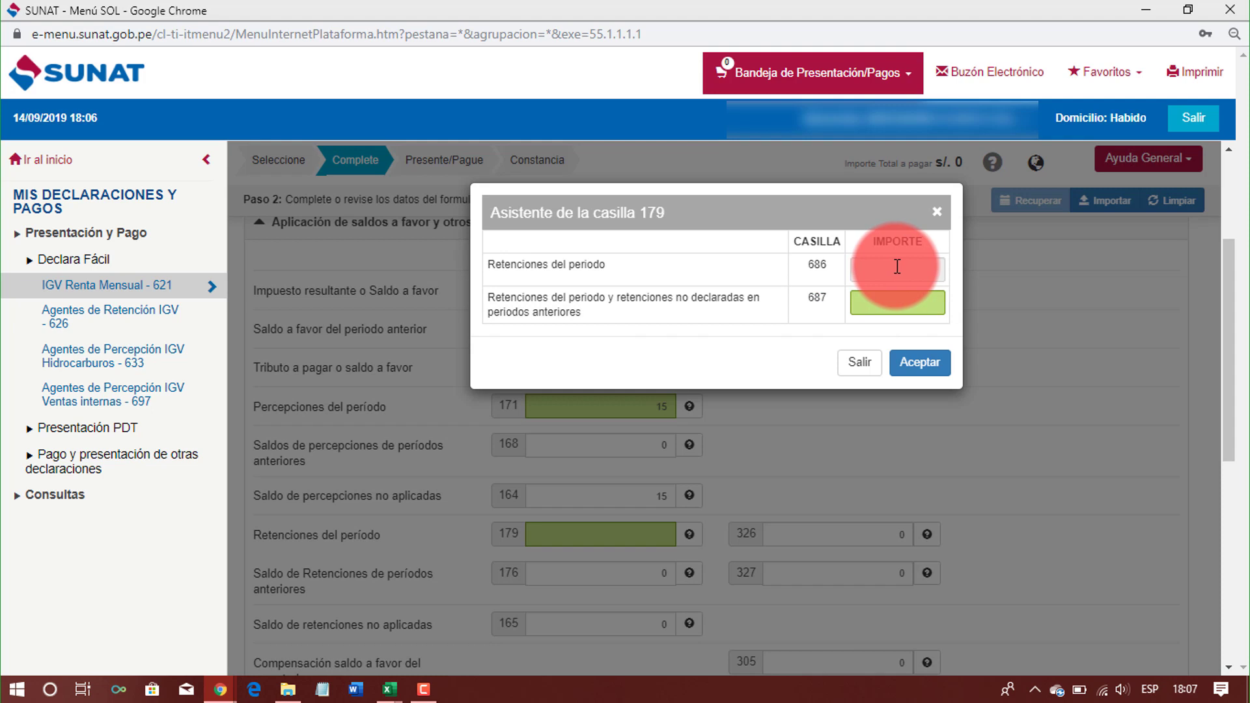
# Import the generated retention TXT file from the desktop into casilla 687, save it, and accept the casilla 179 assistant
pyautogui.click(909, 304)
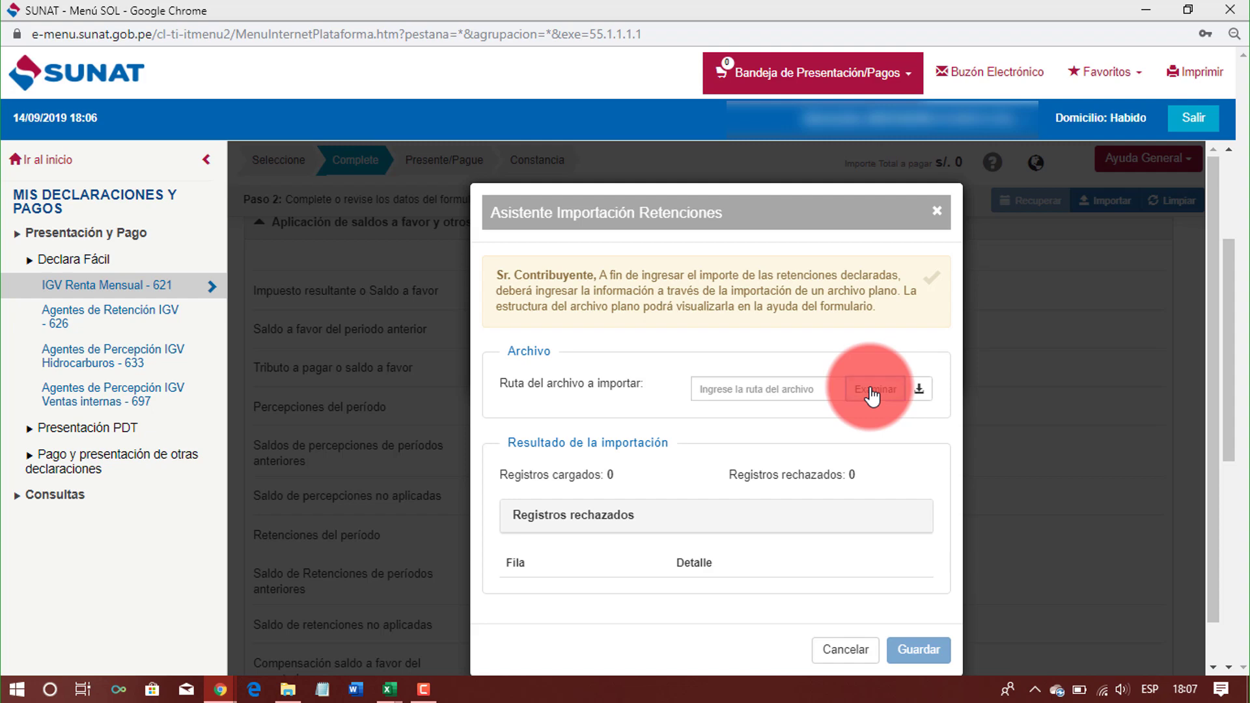
pyautogui.click(872, 393)
pyautogui.click(77, 172)
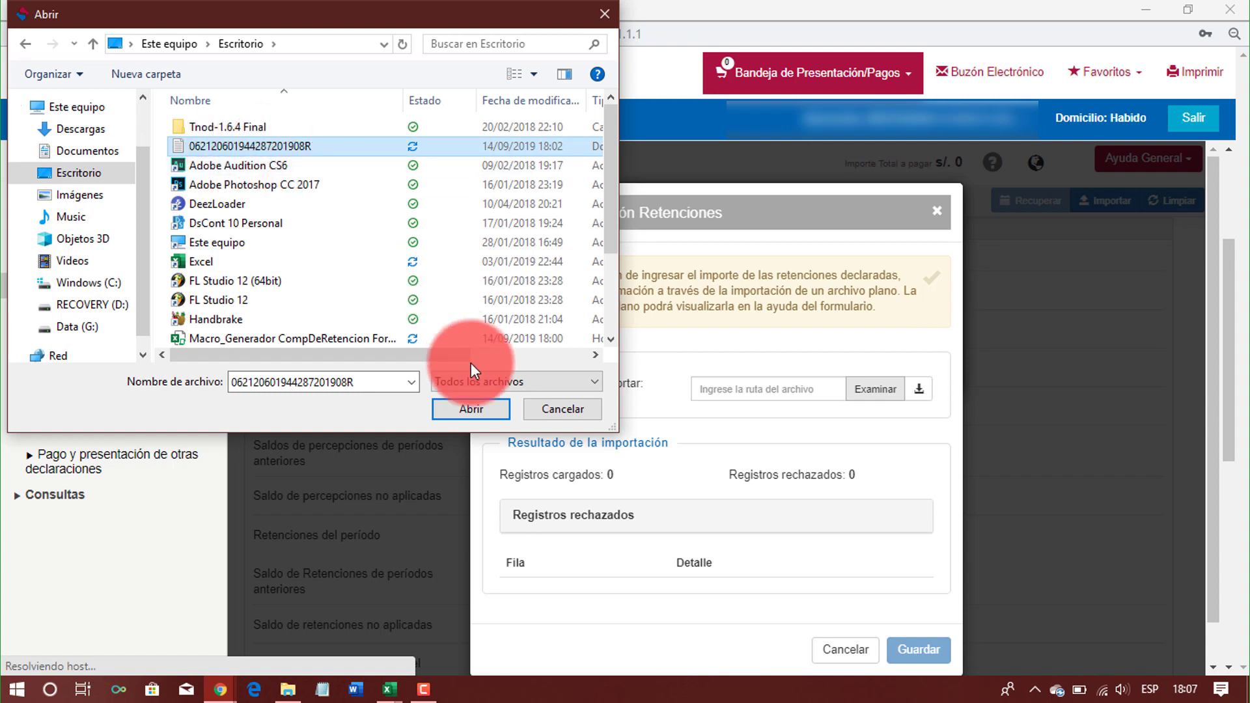
pyautogui.click(464, 409)
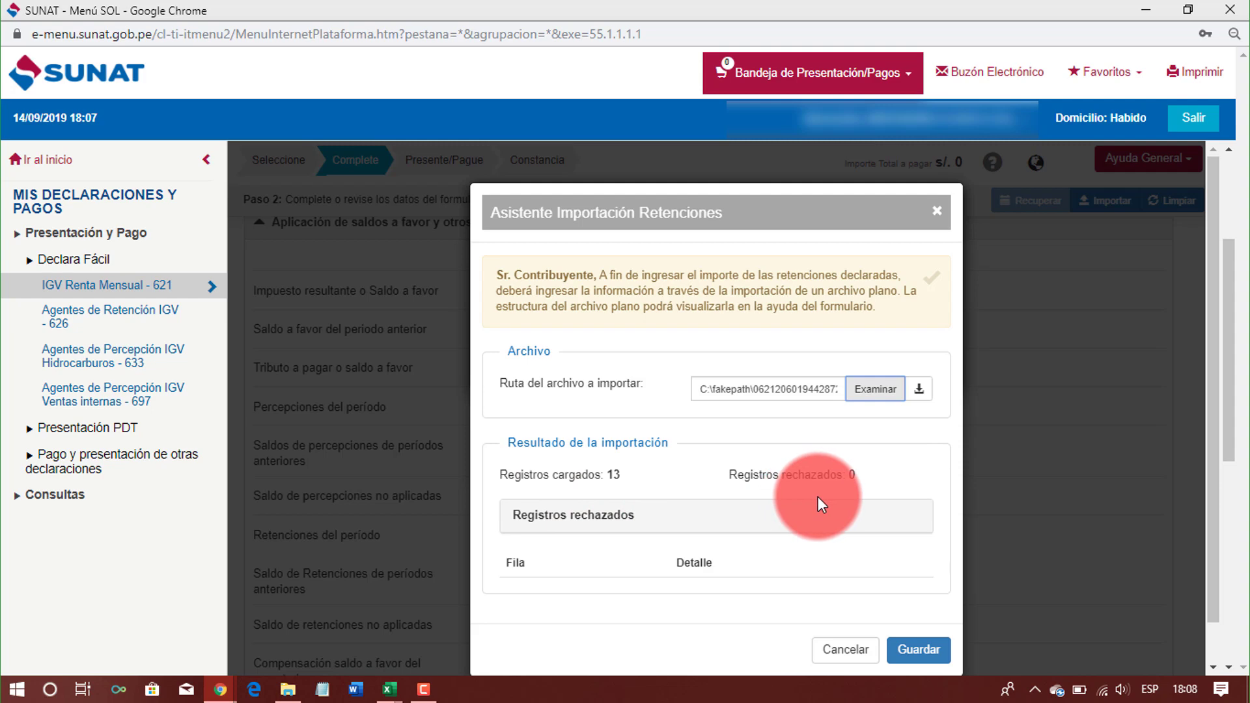
pyautogui.click(918, 649)
pyautogui.click(936, 364)
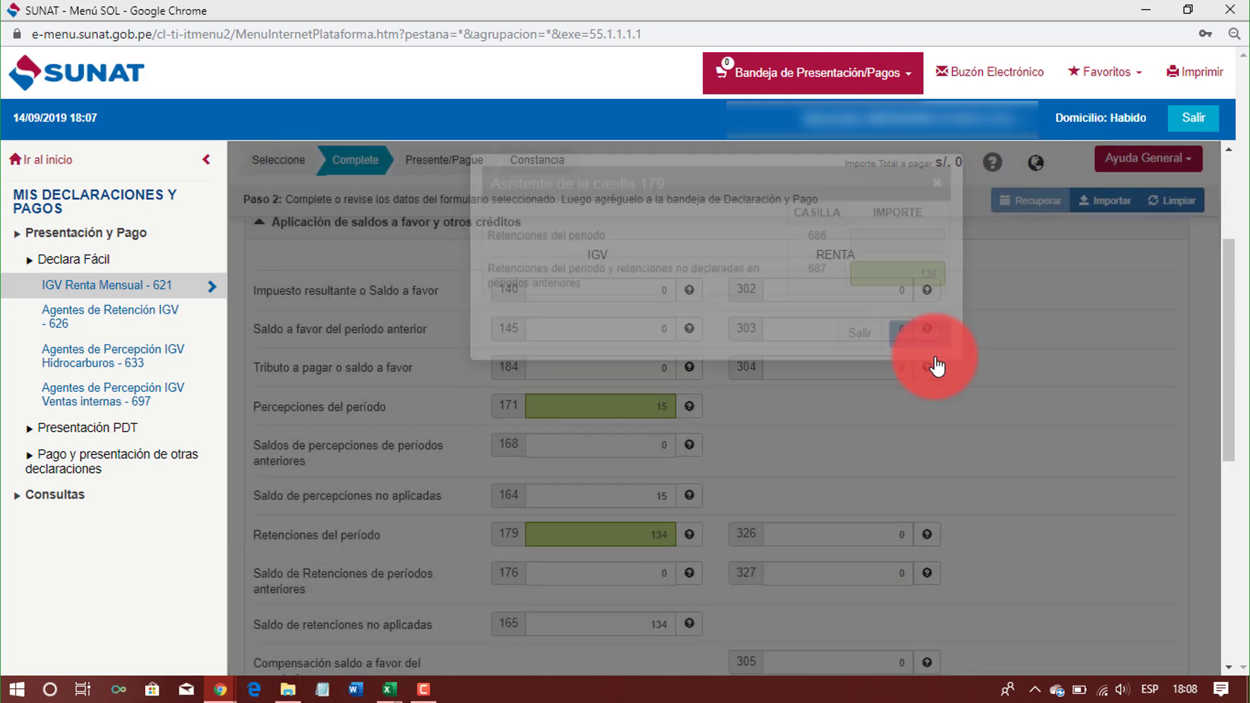
# Dismiss the automatic-saving notice, then review the imported retention amount in the casilla 179 assistant and exit it
pyautogui.click(689, 497)
pyautogui.scroll(-1, 690, 499)
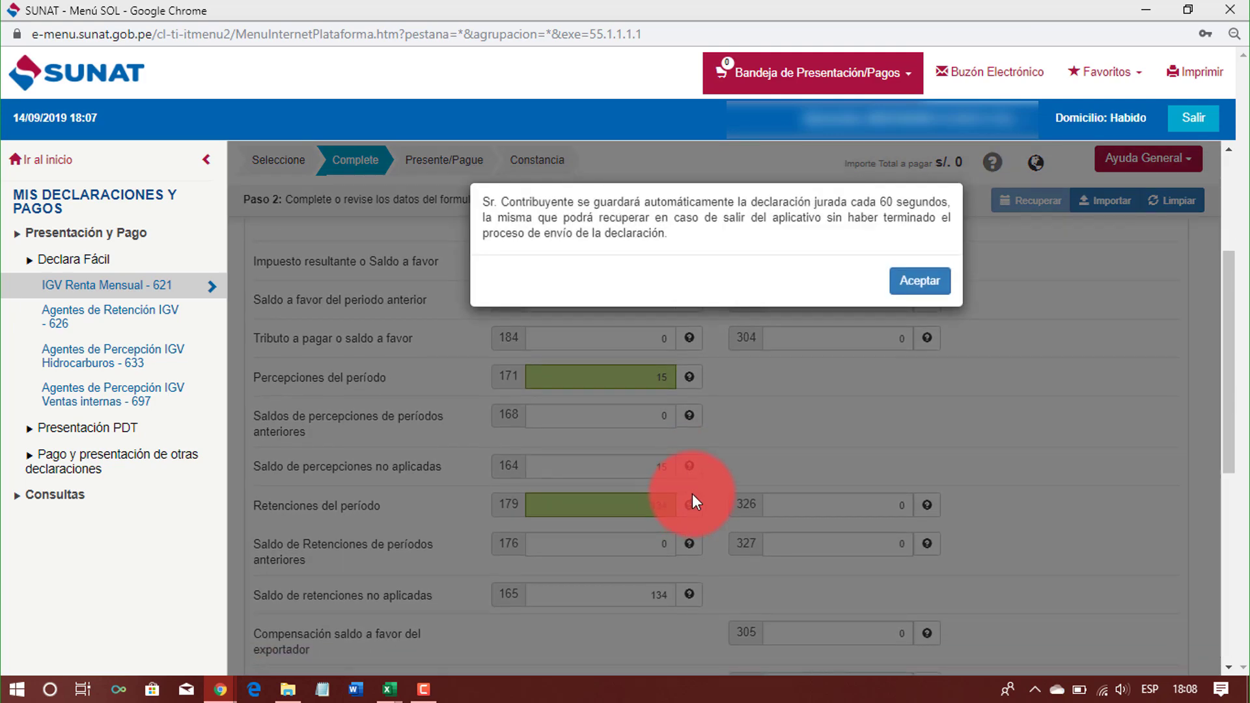
pyautogui.click(894, 285)
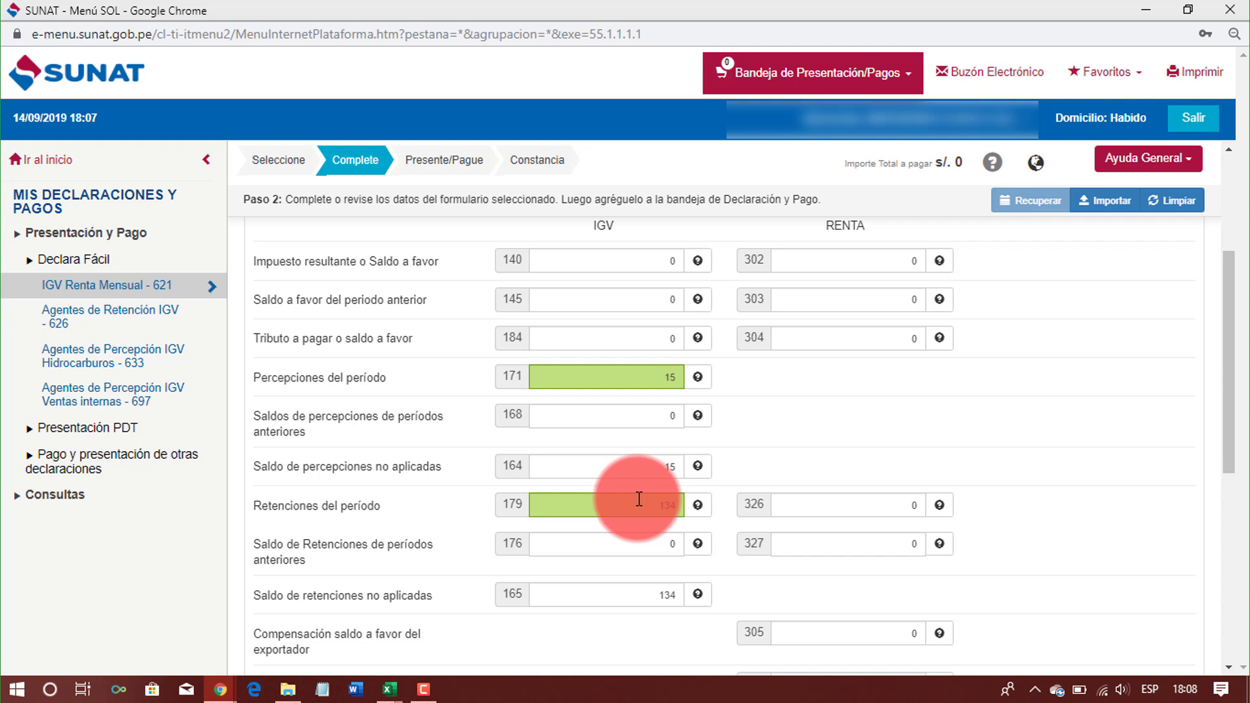
pyautogui.scroll(-1, 639, 498)
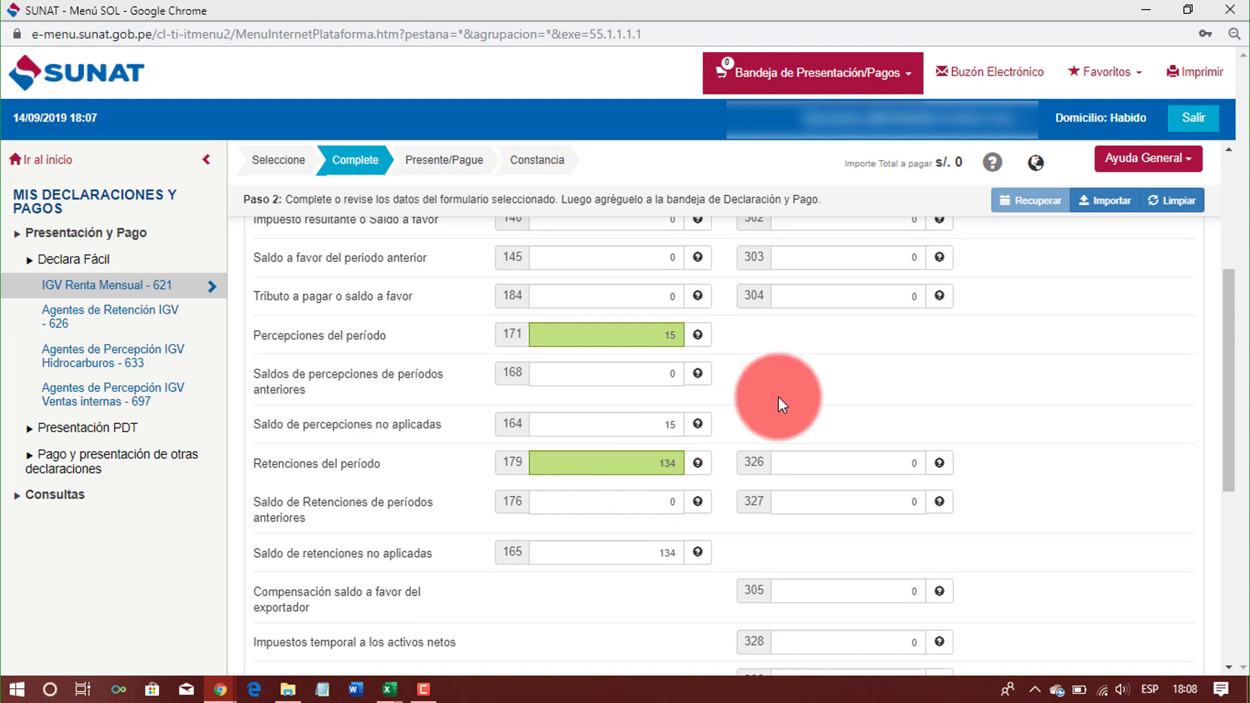
pyautogui.click(632, 467)
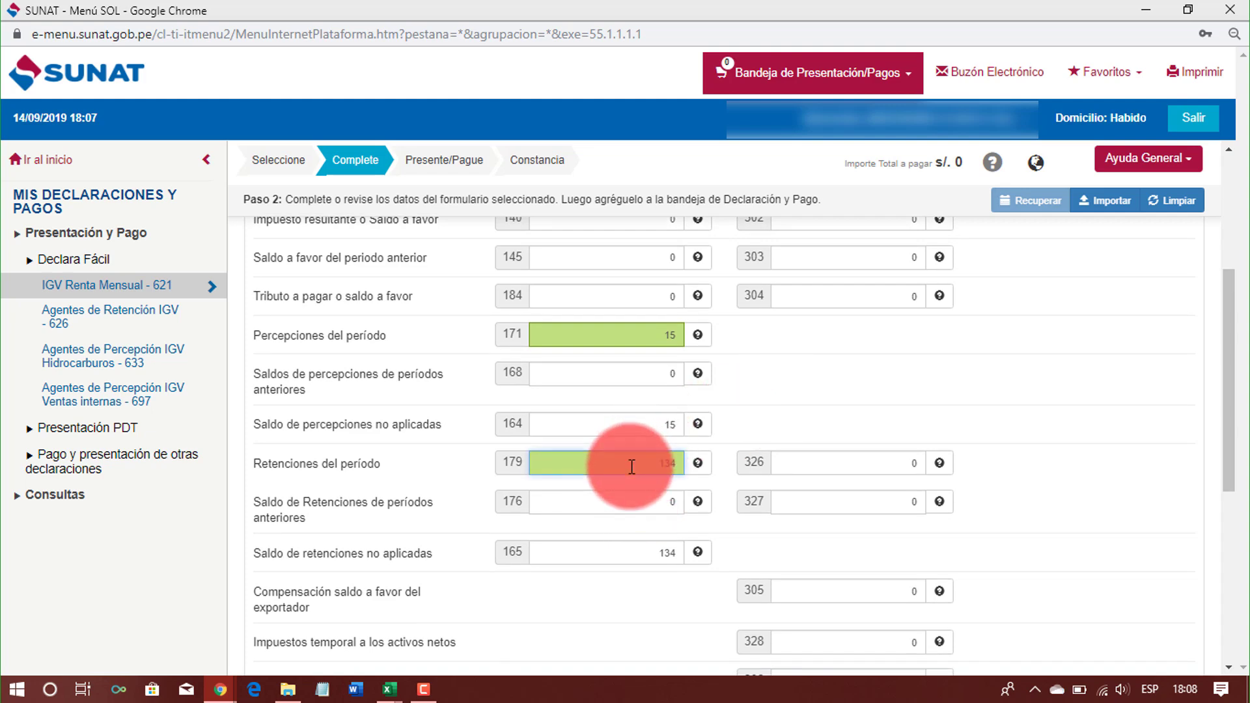
pyautogui.click(860, 363)
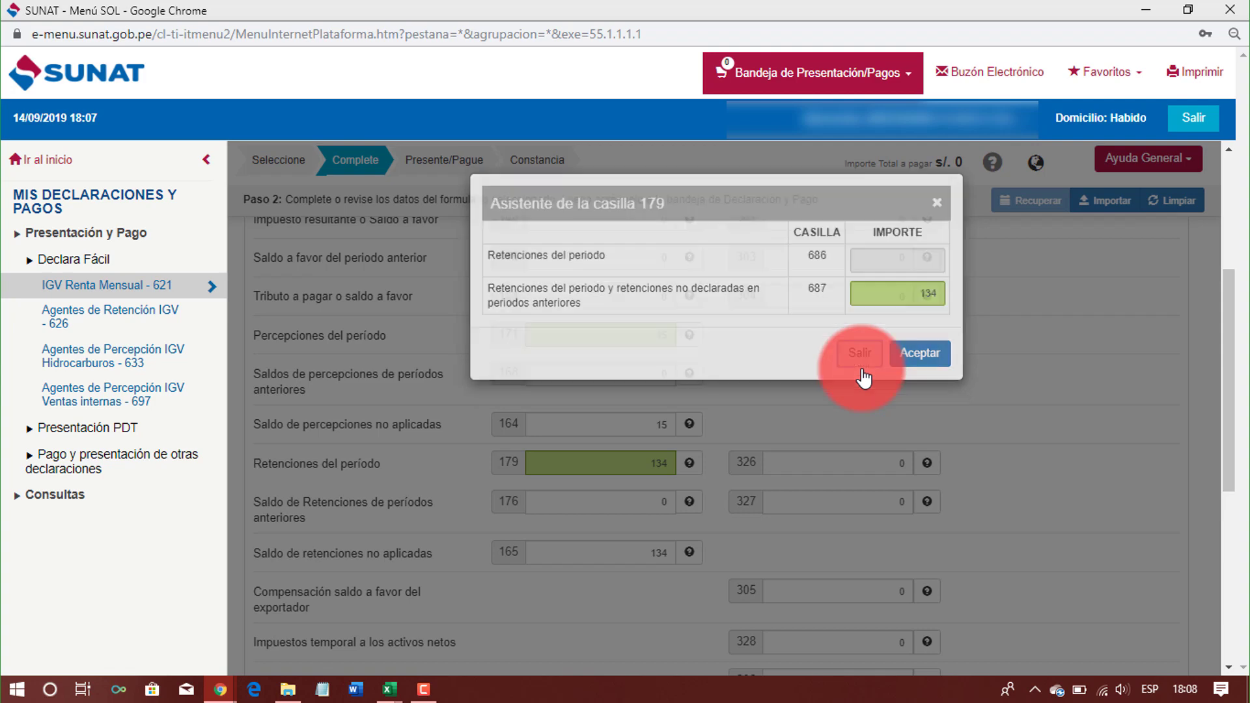